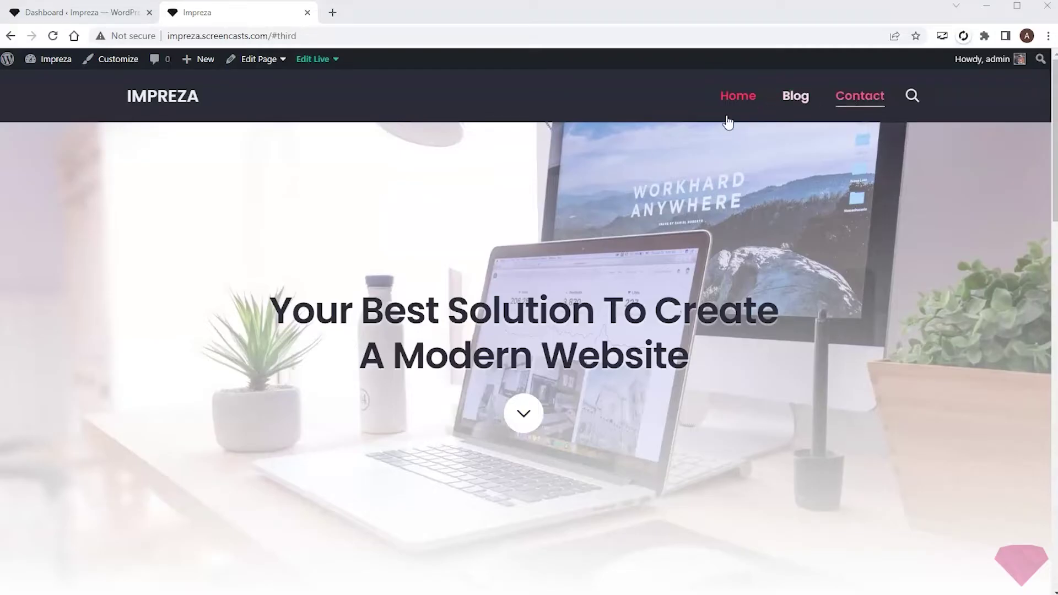
Step: Upload sitepress-multilingual-cms.4.6.0.zip as a new plugin, install it and activate WPML
scroll(434, 240, down, 5)
scroll(436, 259, down, 10)
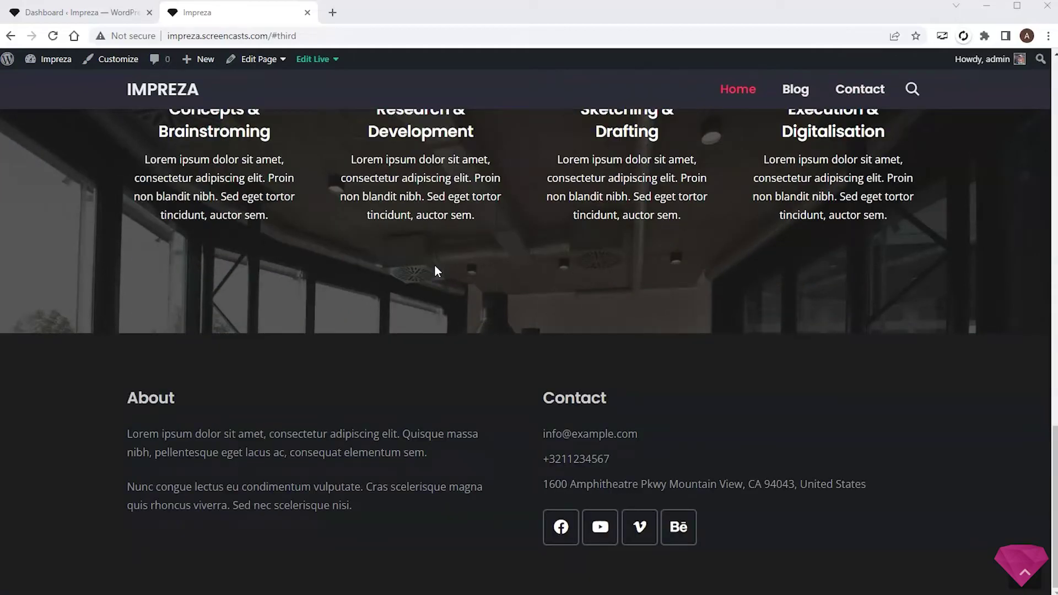
scroll(435, 270, up, 7)
scroll(435, 269, up, 8)
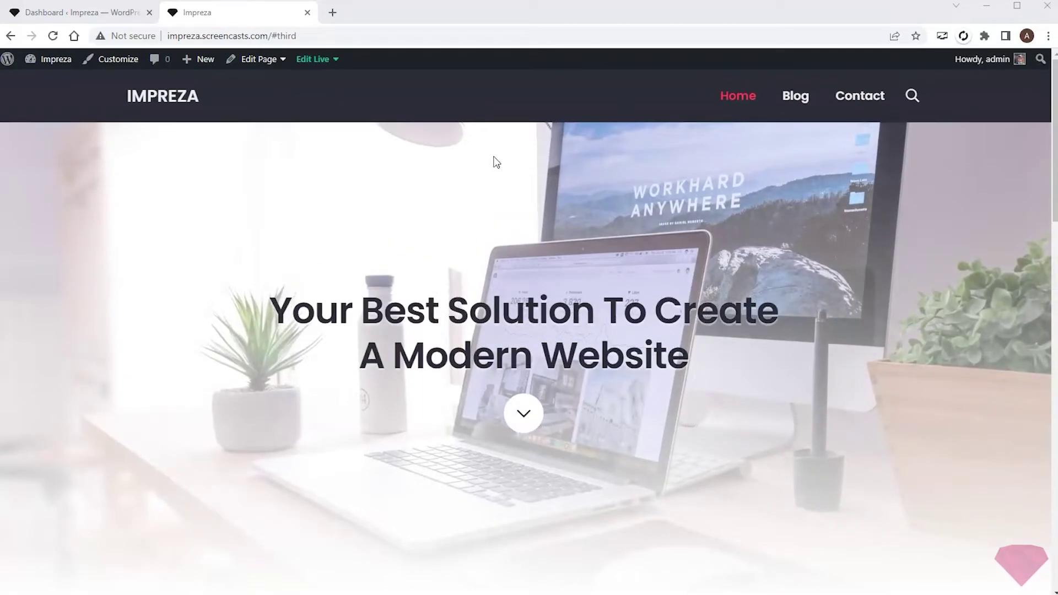
click(70, 11)
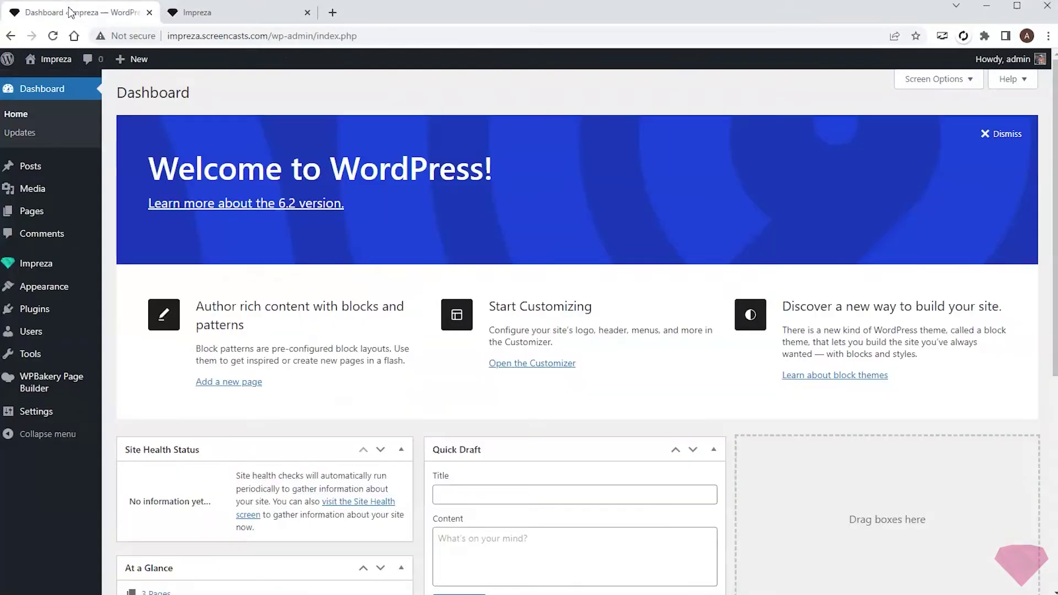
mouse_move(33, 309)
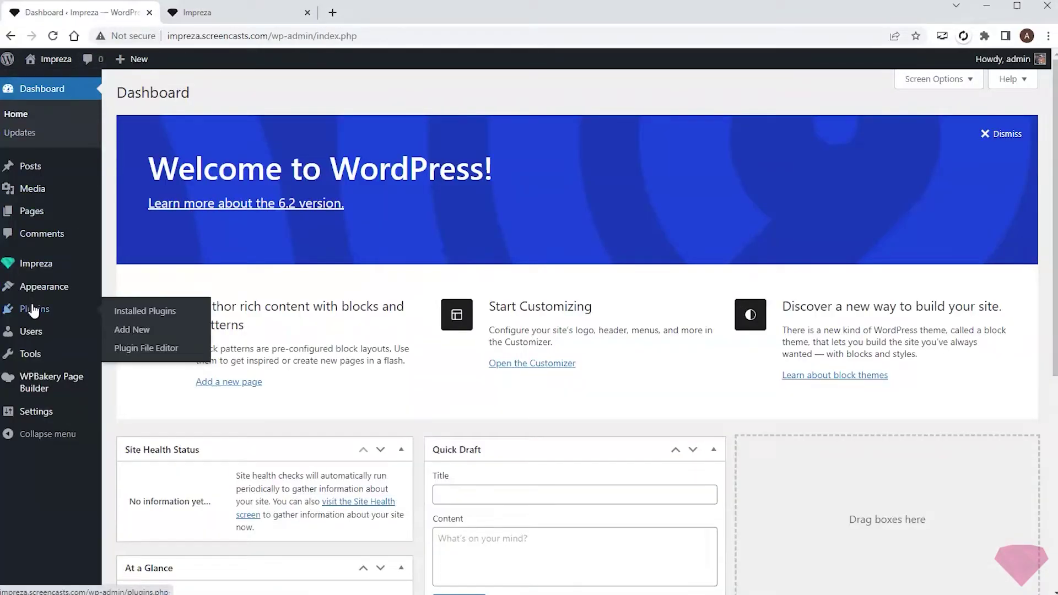
click(138, 331)
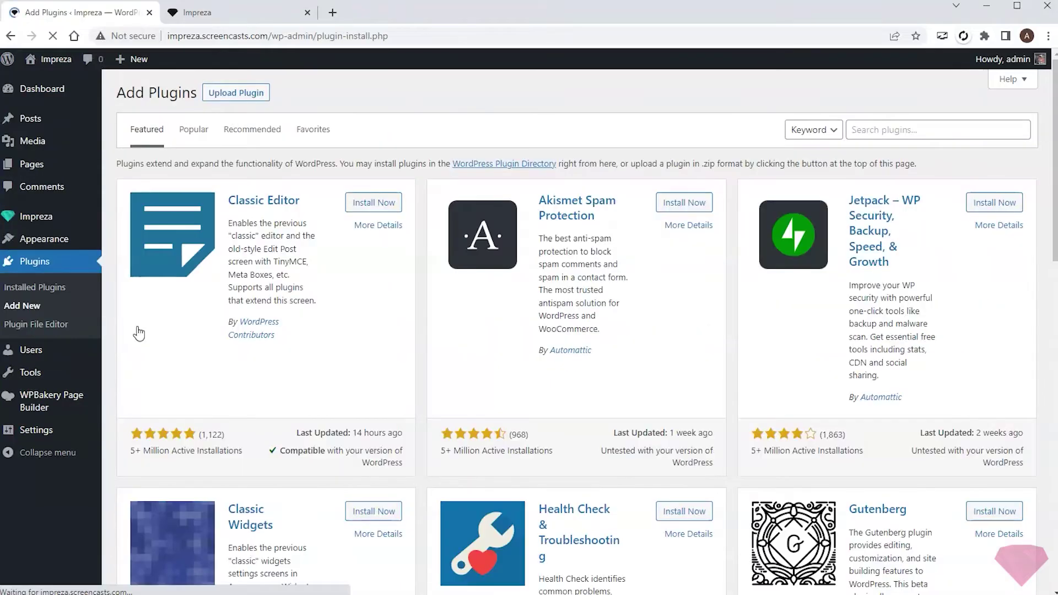
click(237, 93)
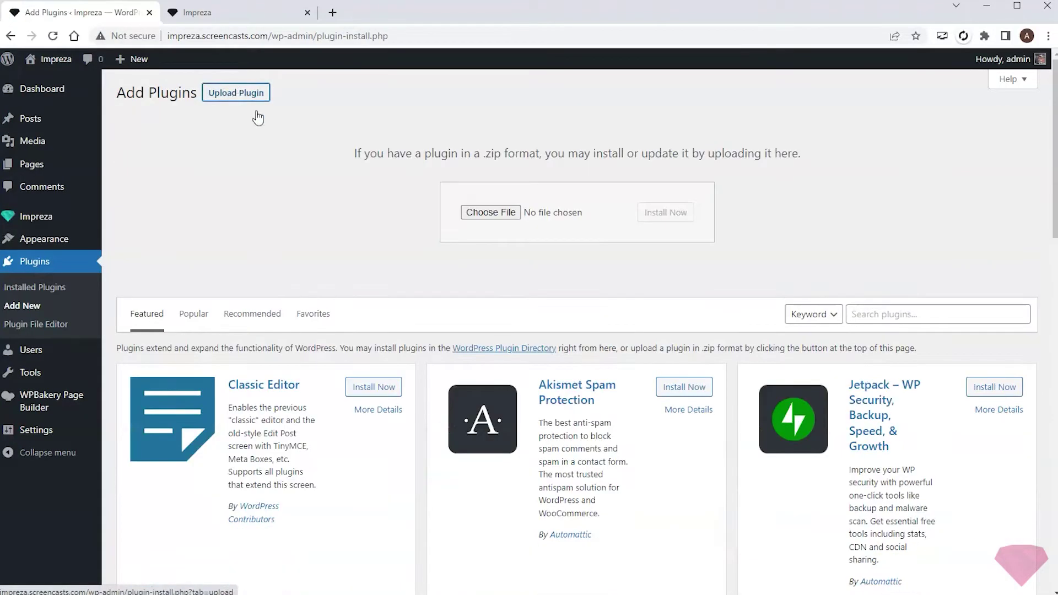
click(488, 214)
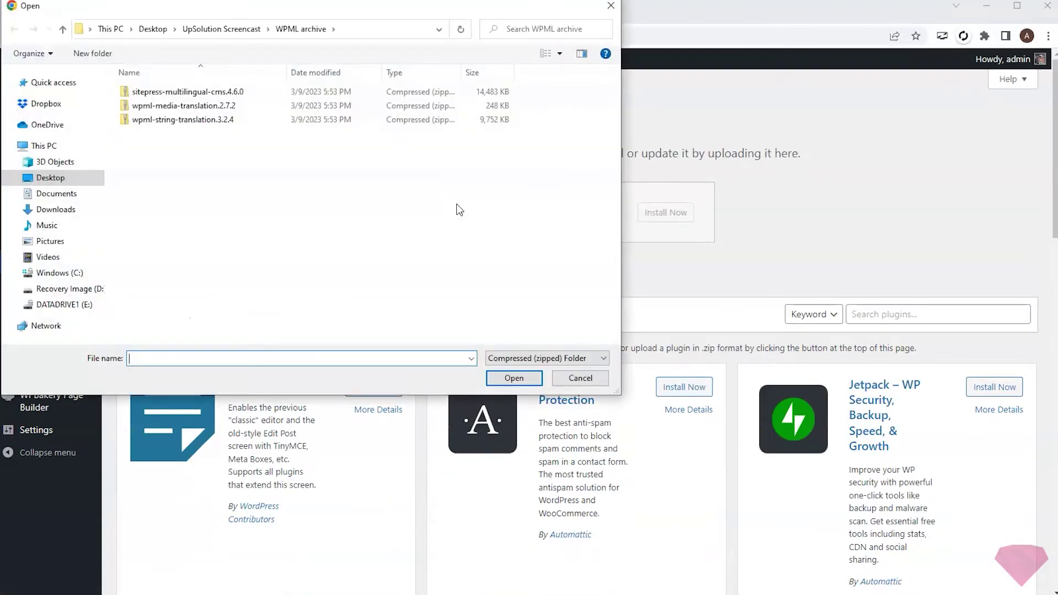
click(152, 90)
click(512, 375)
click(674, 216)
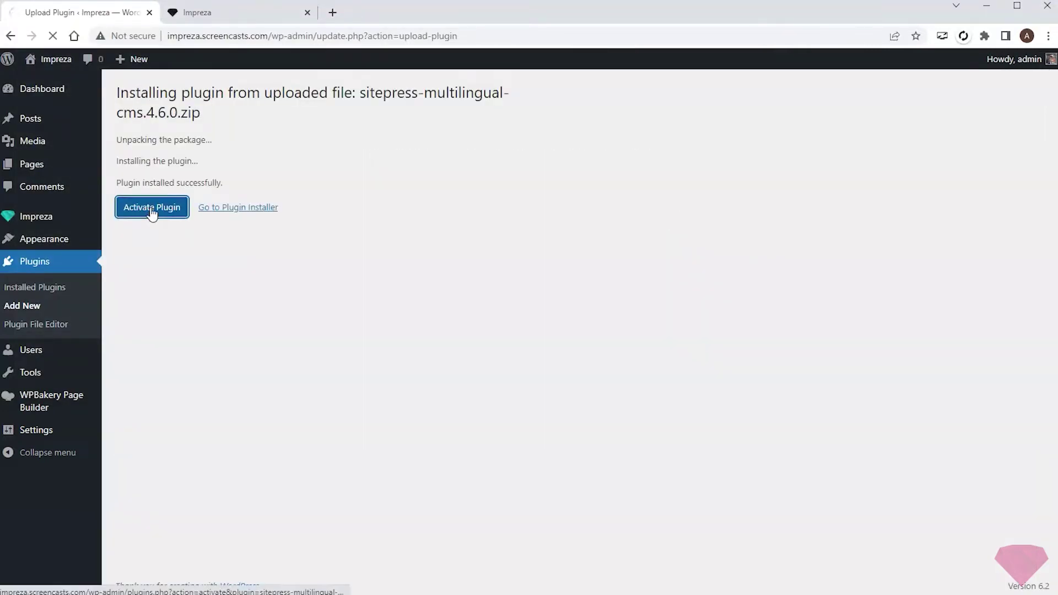
click(152, 211)
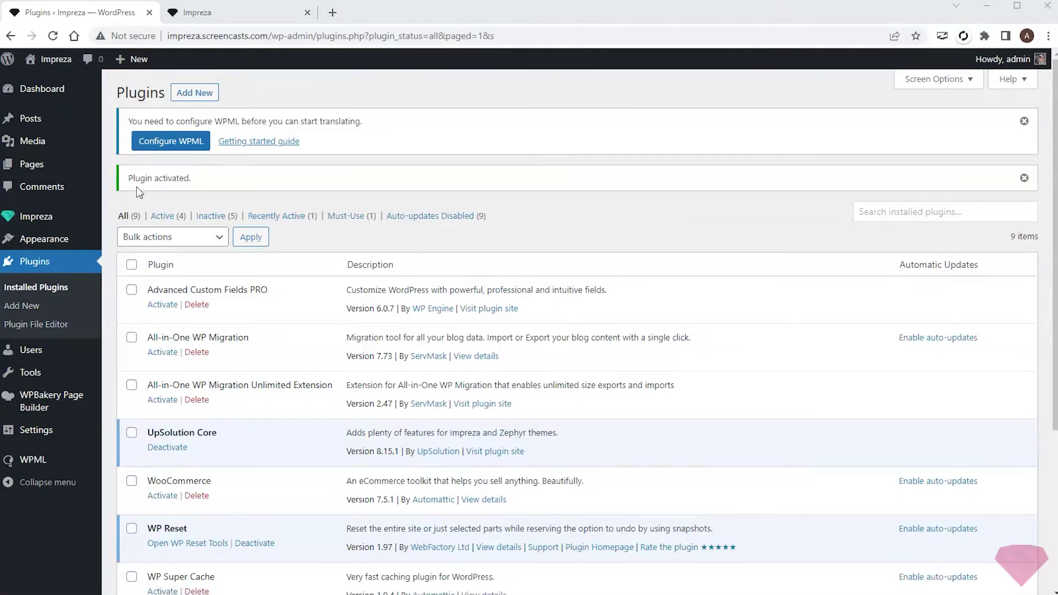
Step: Start the WPML setup wizard and add German as the translation language
click(182, 142)
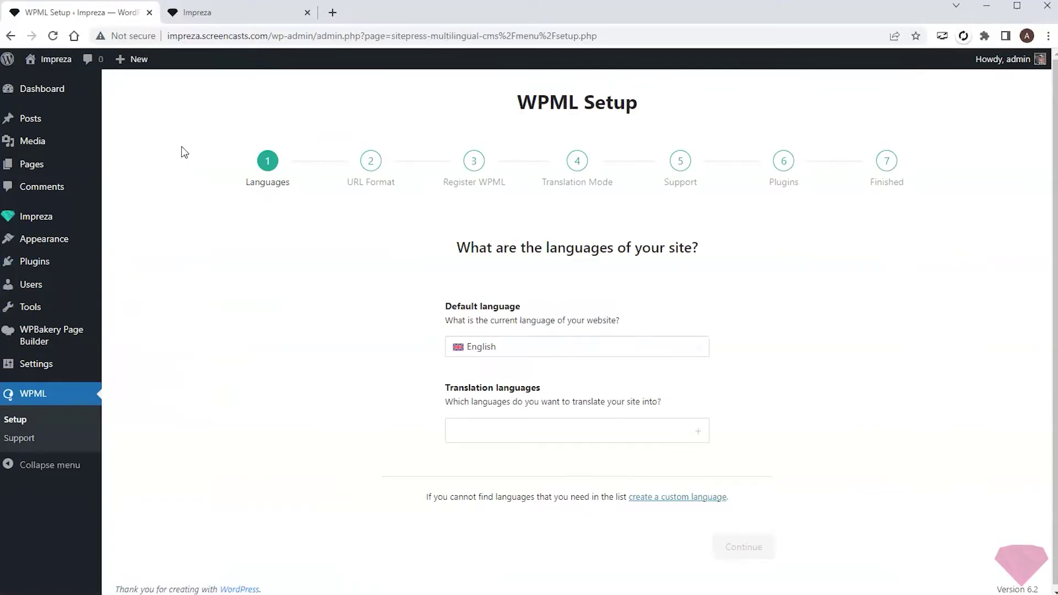
click(507, 432)
text(Ger)
click(496, 470)
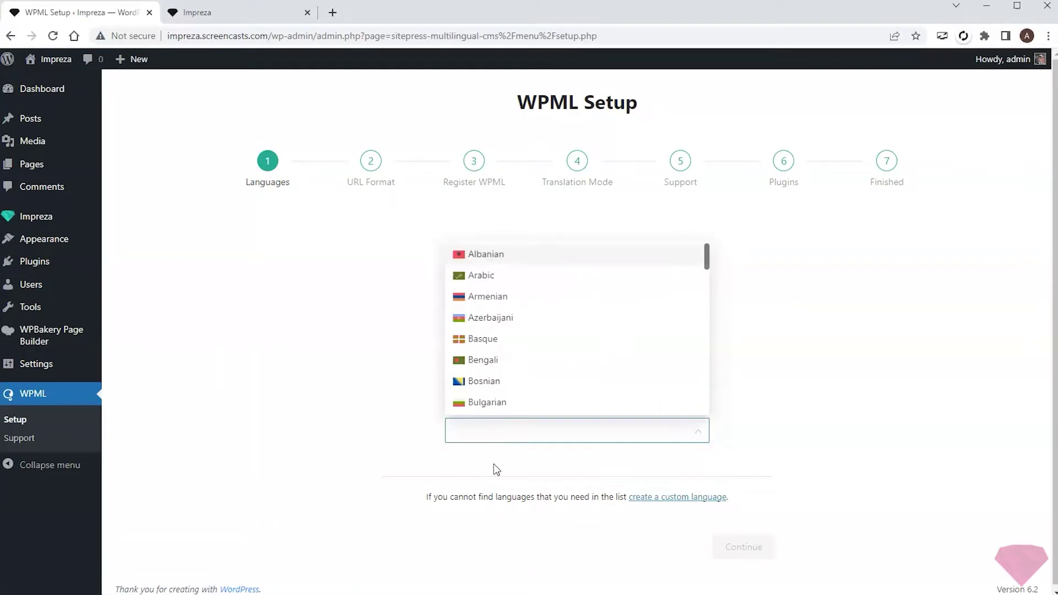
click(789, 390)
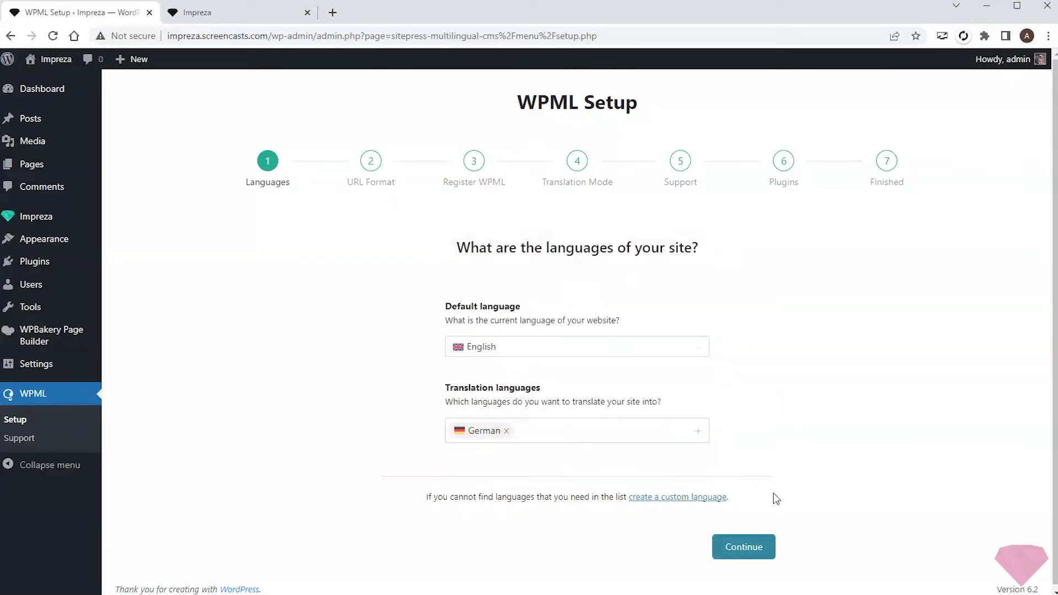
Step: Keep language directories in URLs, skip the site key, and choose Translate What You Choose
click(753, 548)
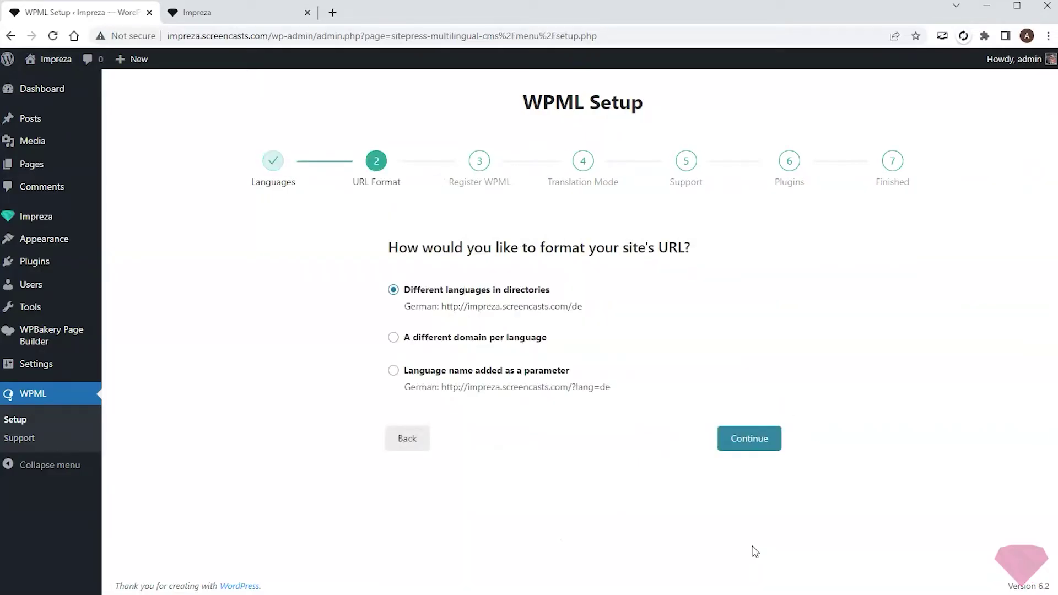
click(749, 438)
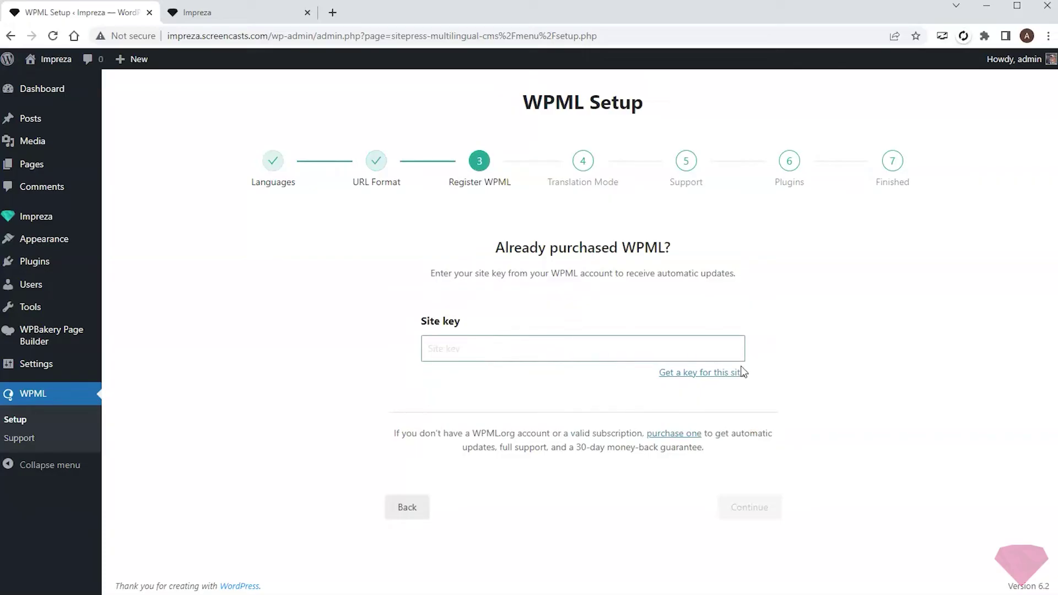
click(750, 507)
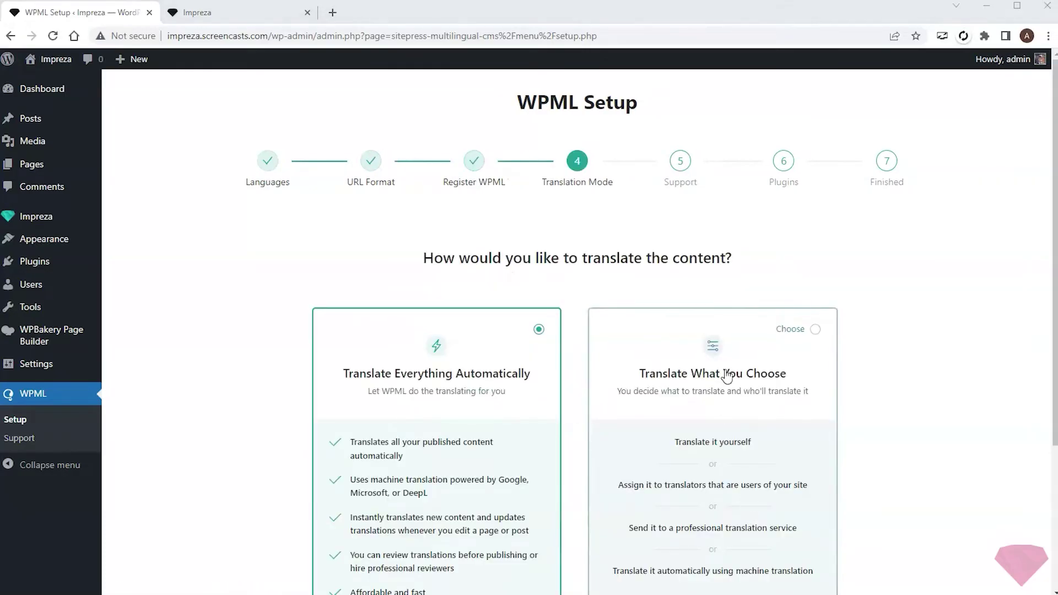
scroll(683, 231, down, 2)
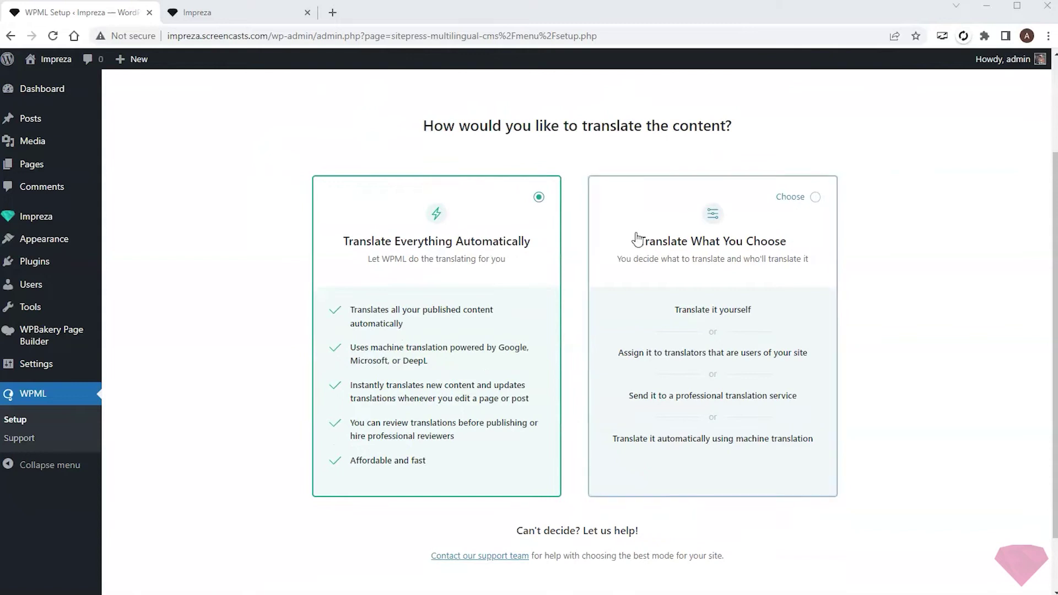
click(815, 199)
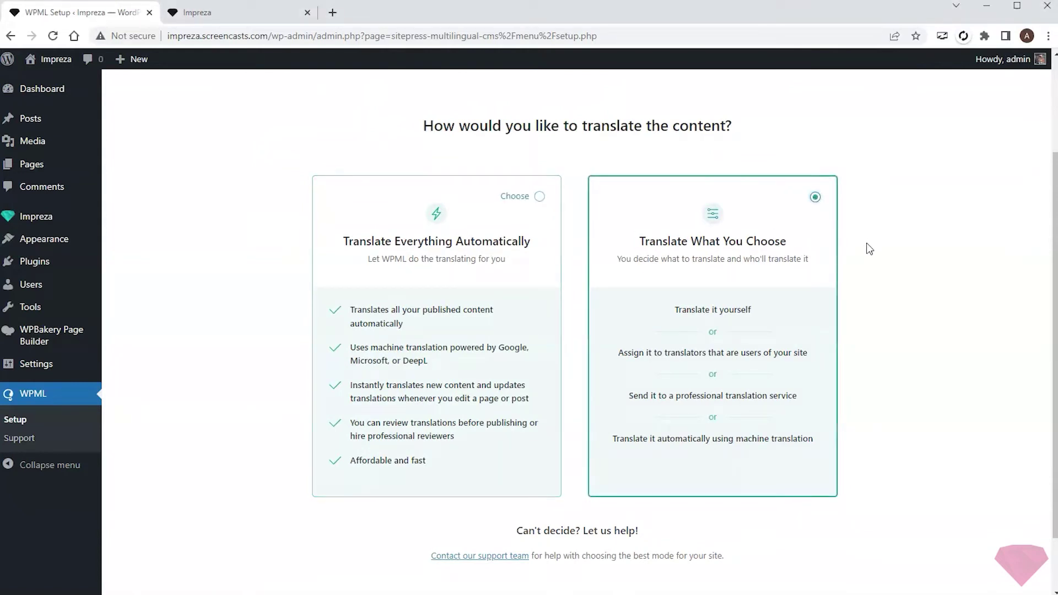
scroll(870, 249, down, 2)
Step: Keep Only myself as translator, agree to send theme/plugin info, skip extra components, and finish
click(739, 543)
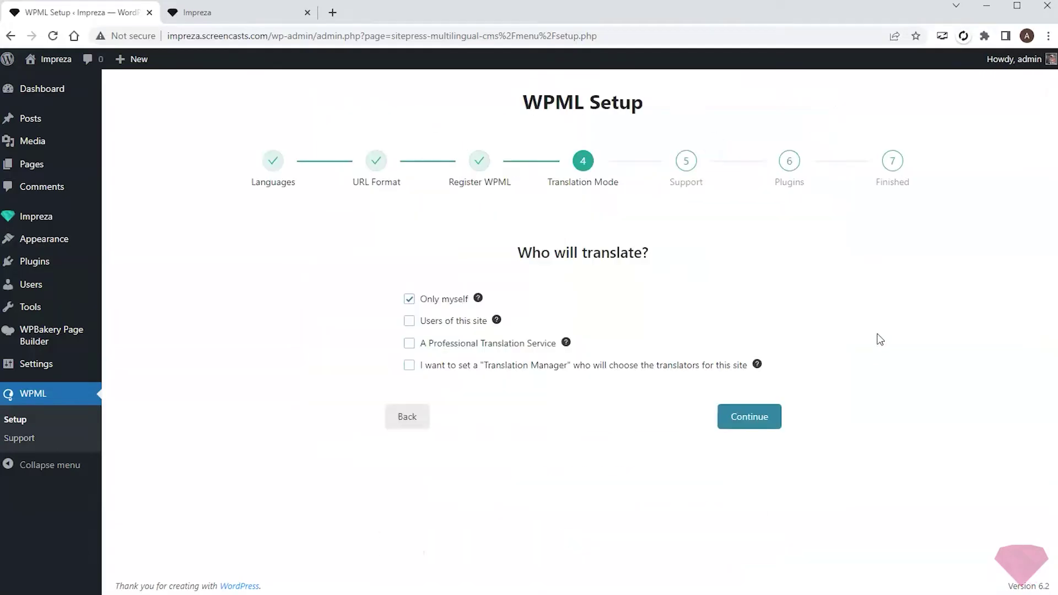
click(754, 417)
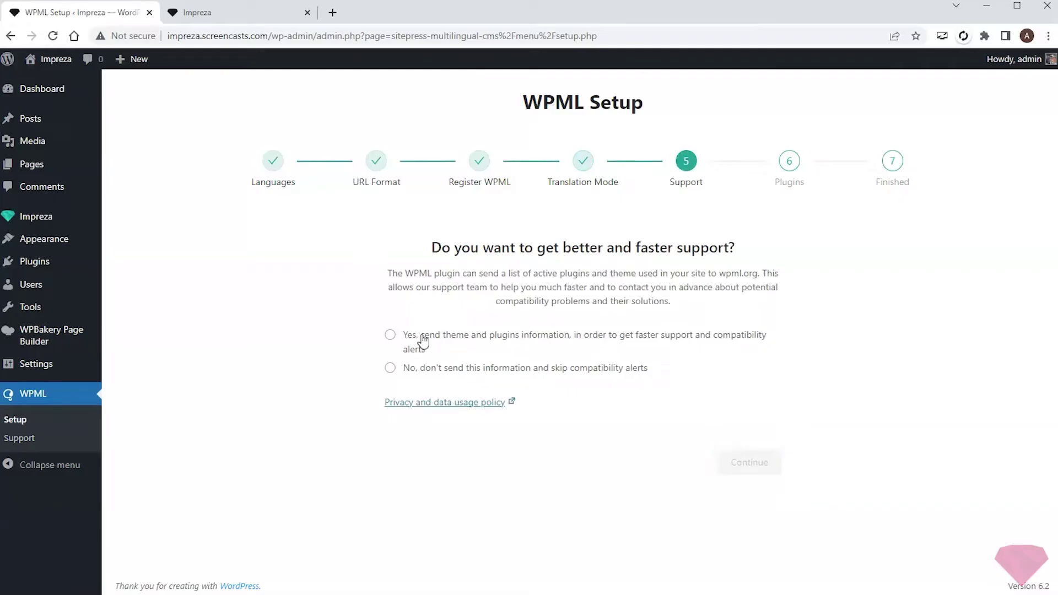
click(419, 337)
click(750, 461)
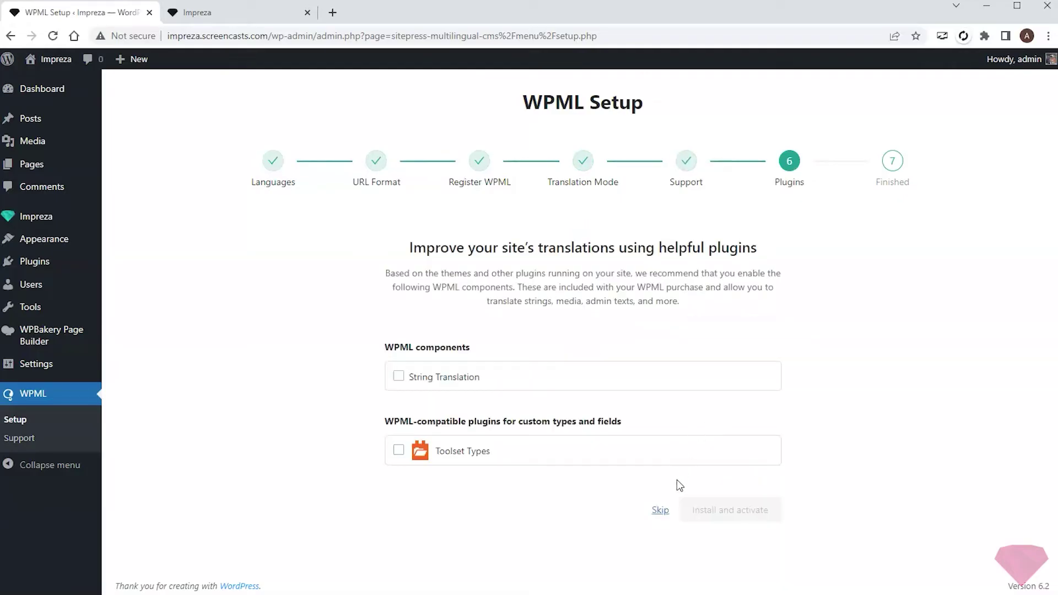
click(660, 508)
scroll(772, 406, down, 1)
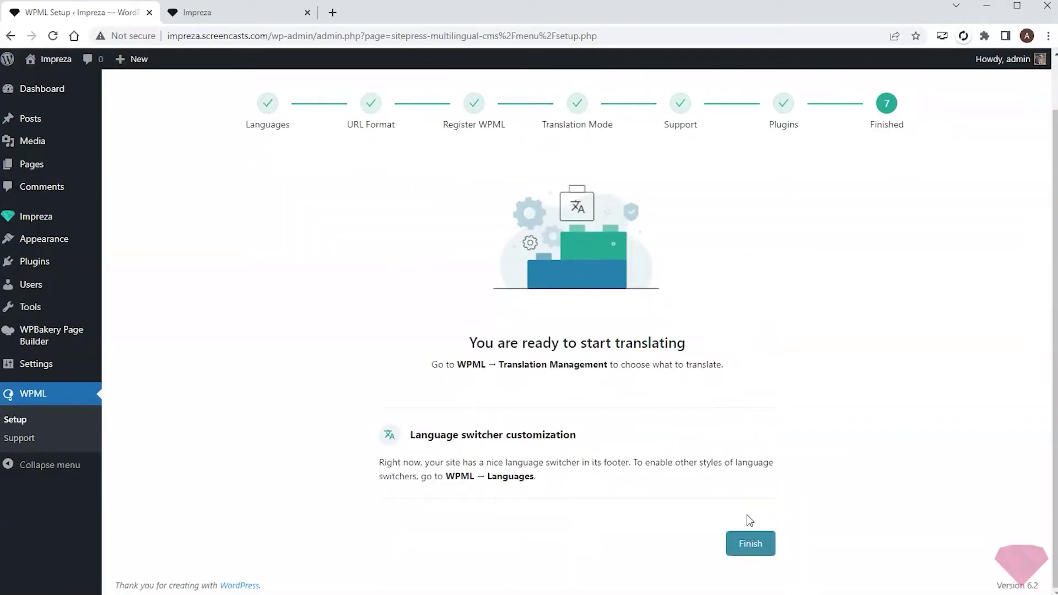
click(758, 545)
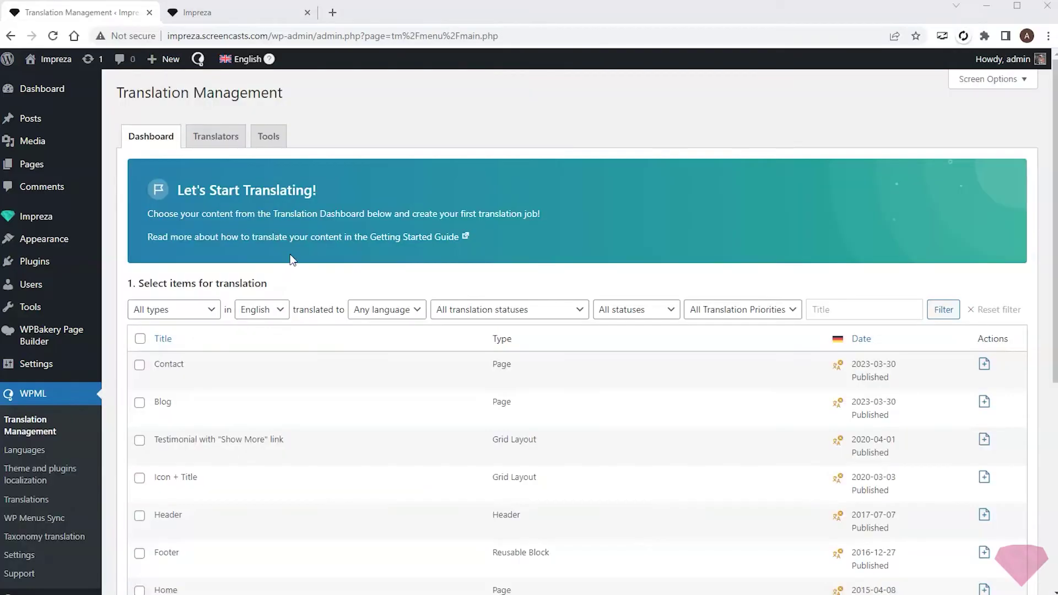
Step: Select all seven items and duplicate their content into German
scroll(300, 232, down, 3)
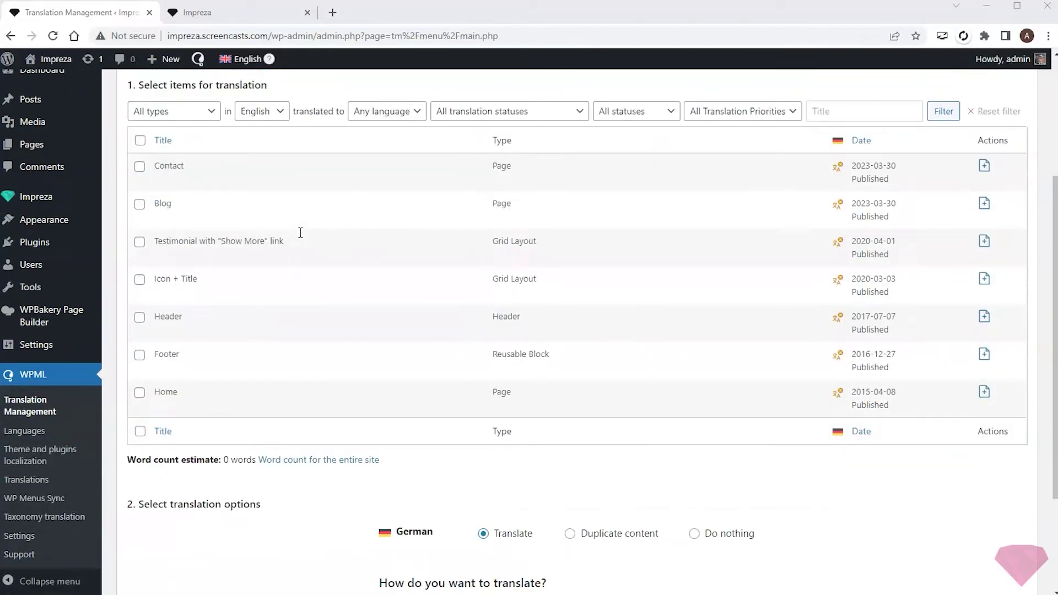
click(140, 142)
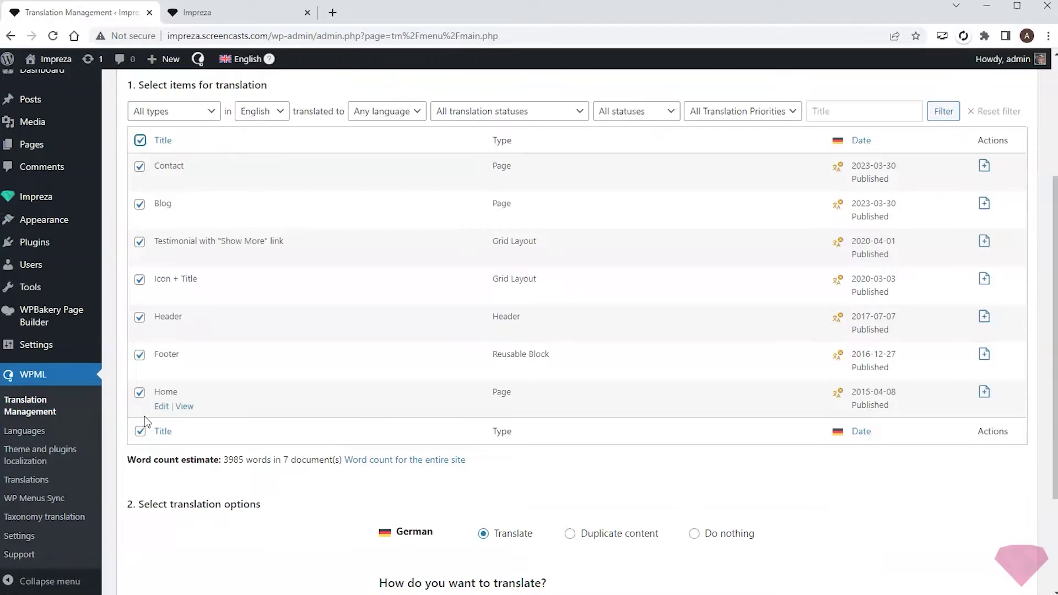
scroll(342, 267, down, 3)
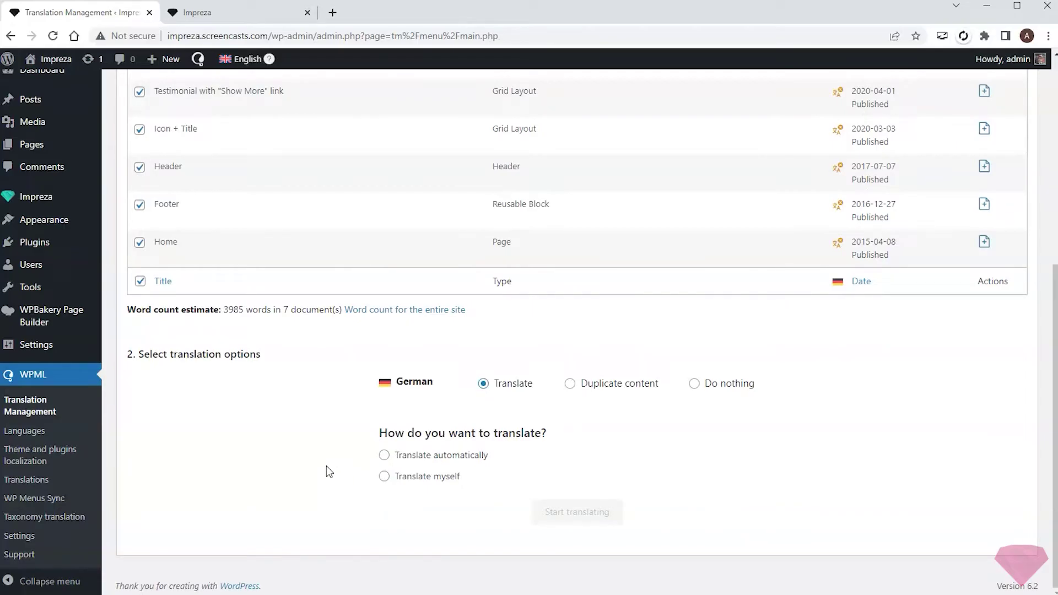
click(573, 389)
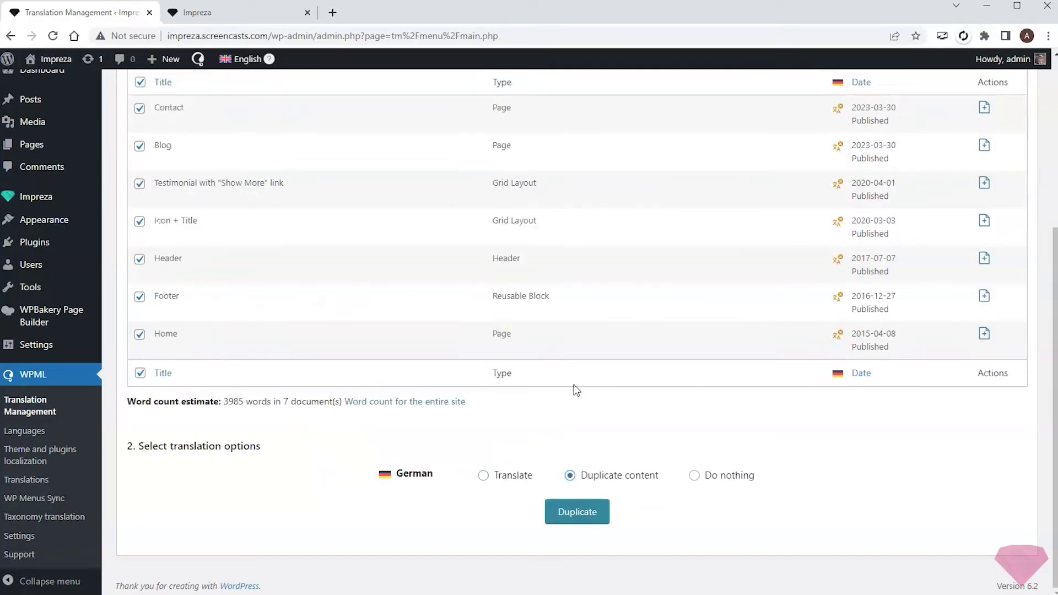
click(556, 510)
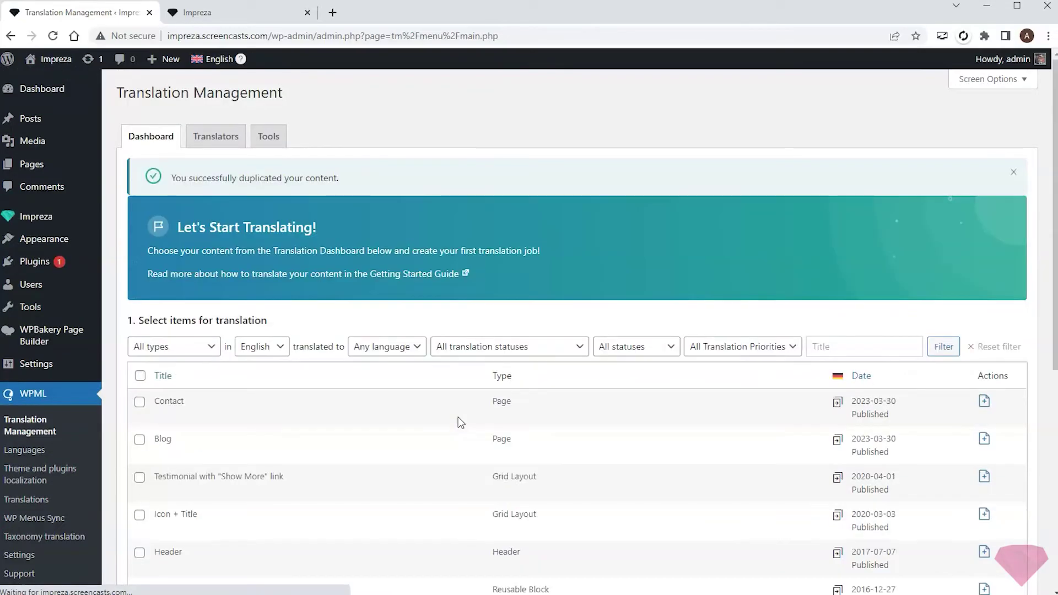
click(212, 12)
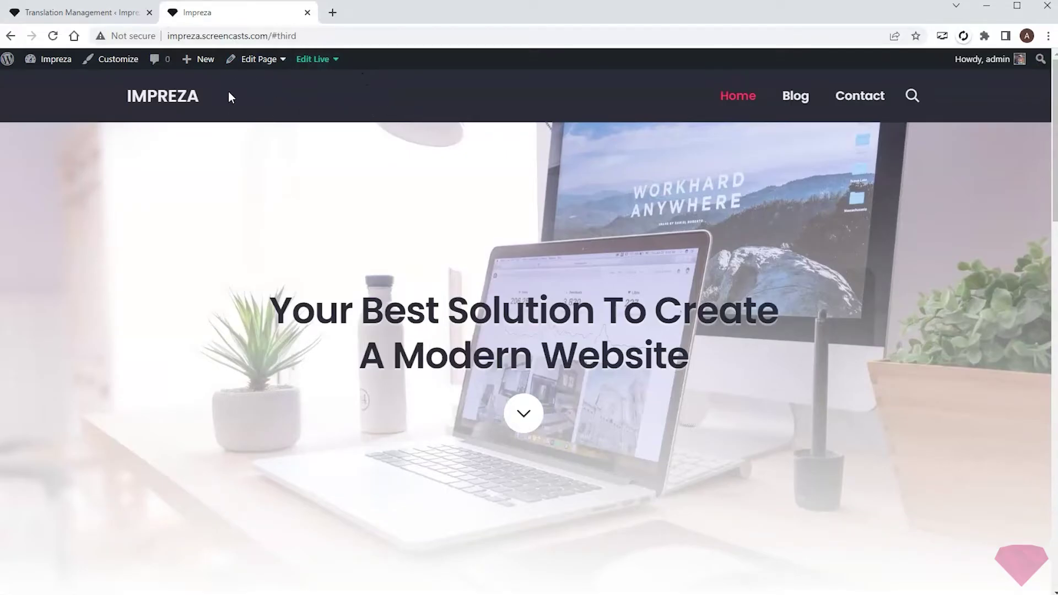
click(81, 13)
Step: Add a Dropdown set to Language Switcher beside the logo in the Impreza Header, then save
mouse_move(49, 216)
click(144, 264)
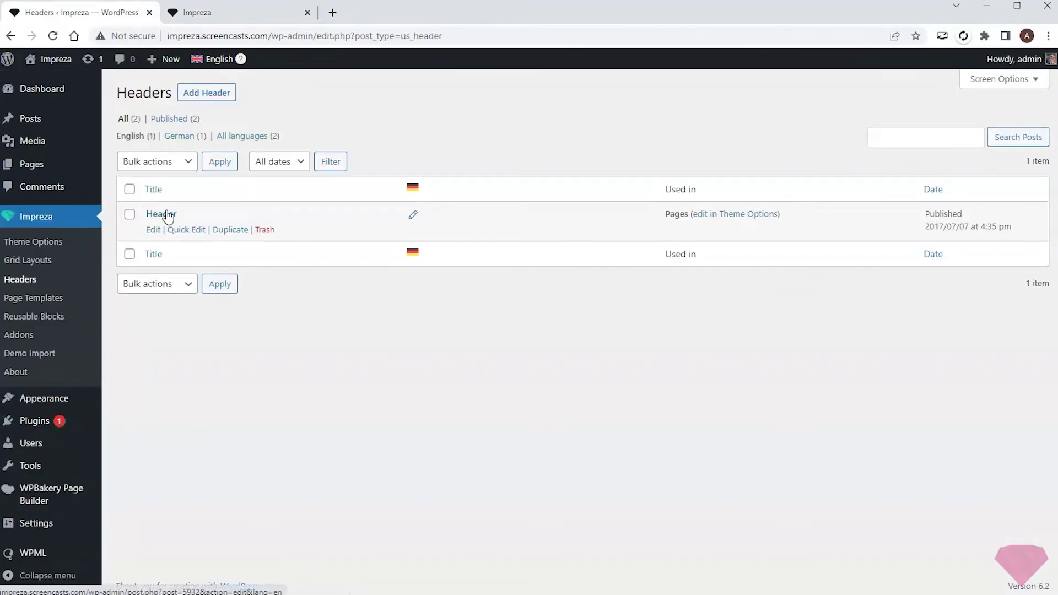
click(167, 215)
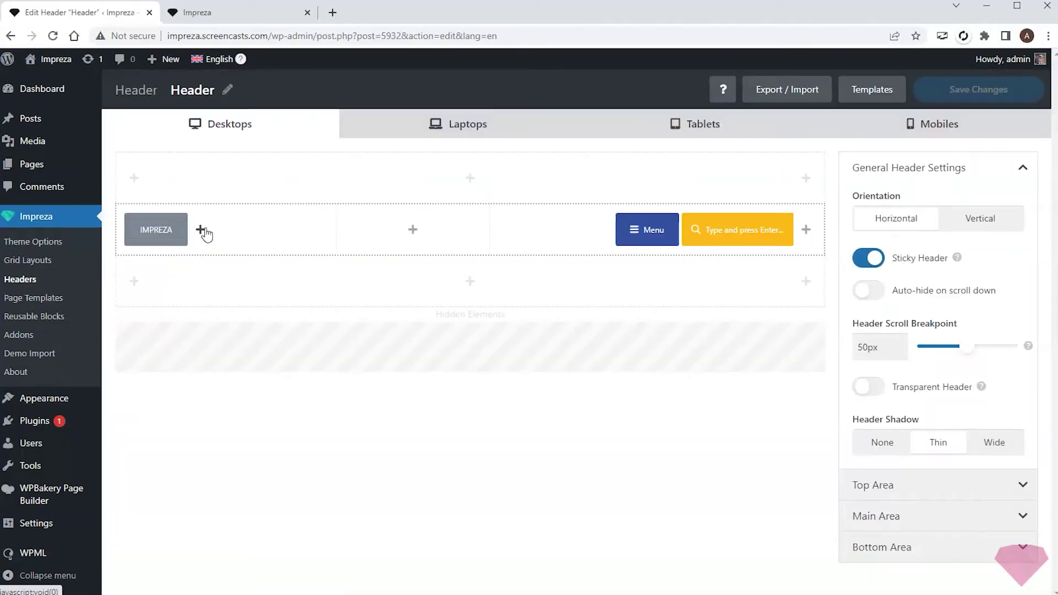
click(200, 229)
click(556, 238)
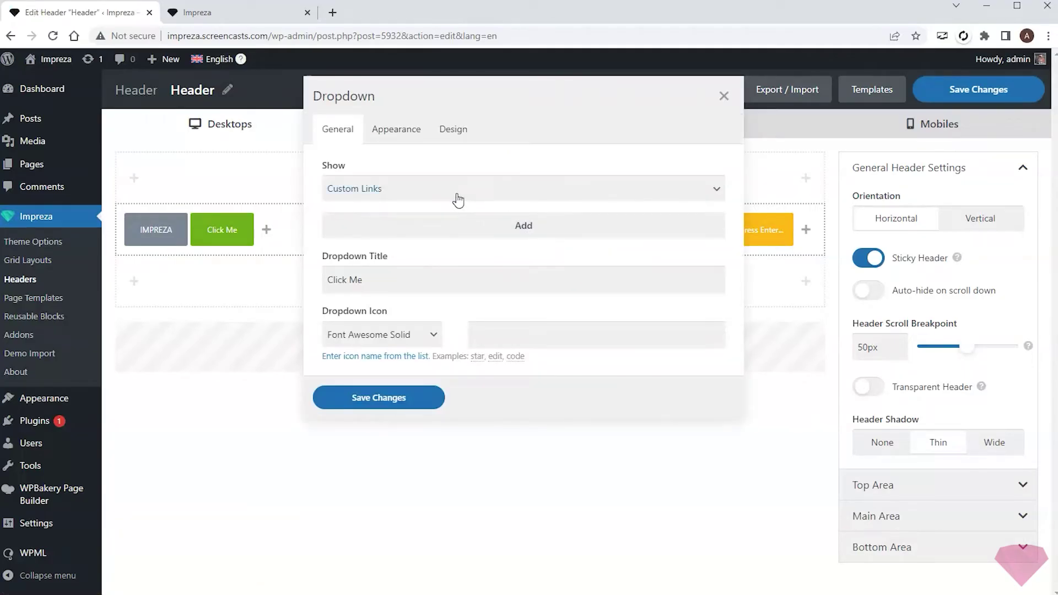
click(456, 199)
click(398, 234)
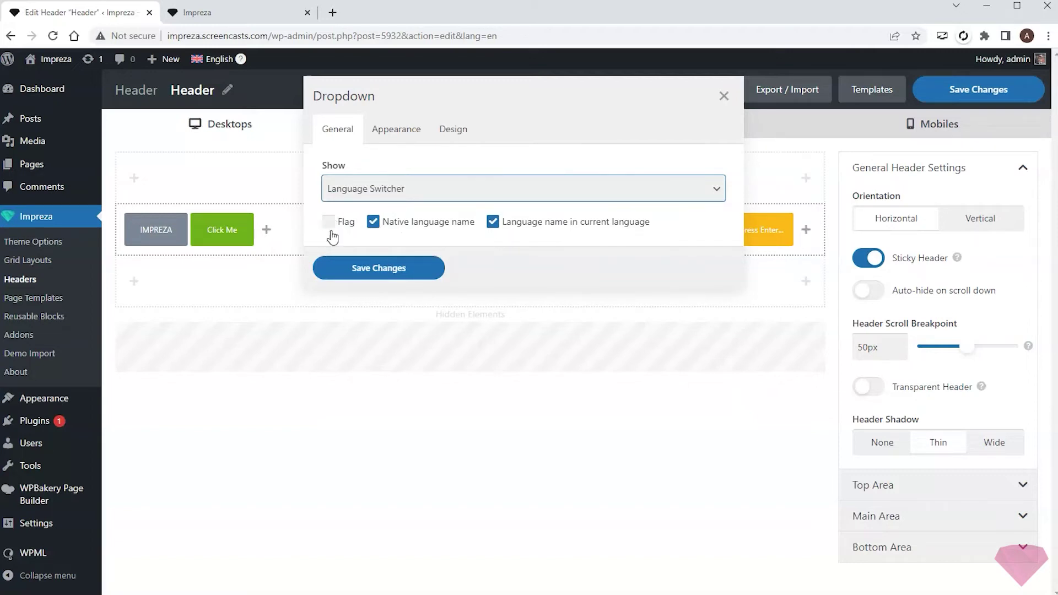
click(404, 270)
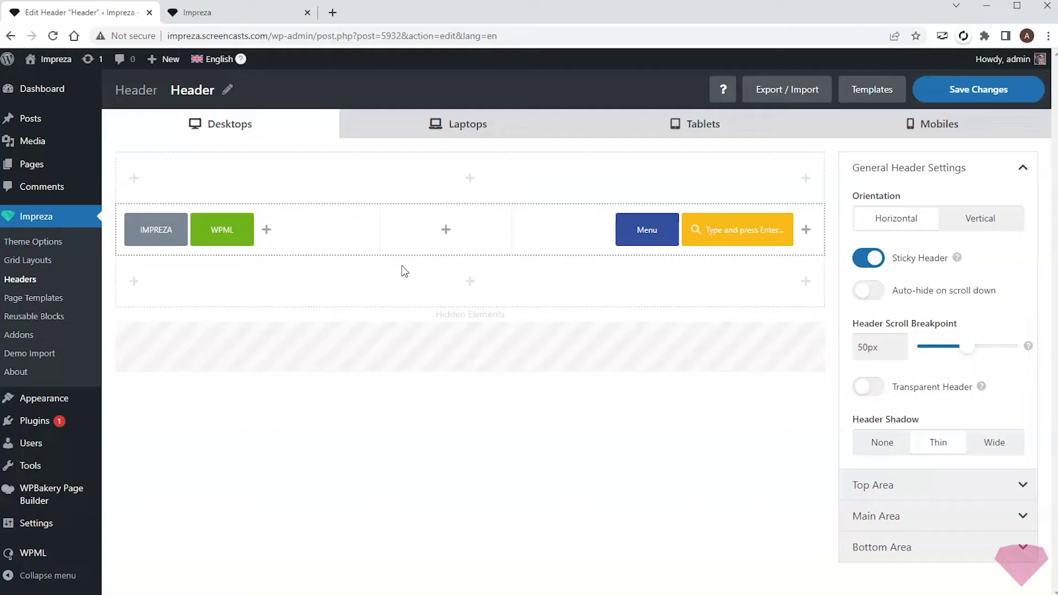
click(974, 89)
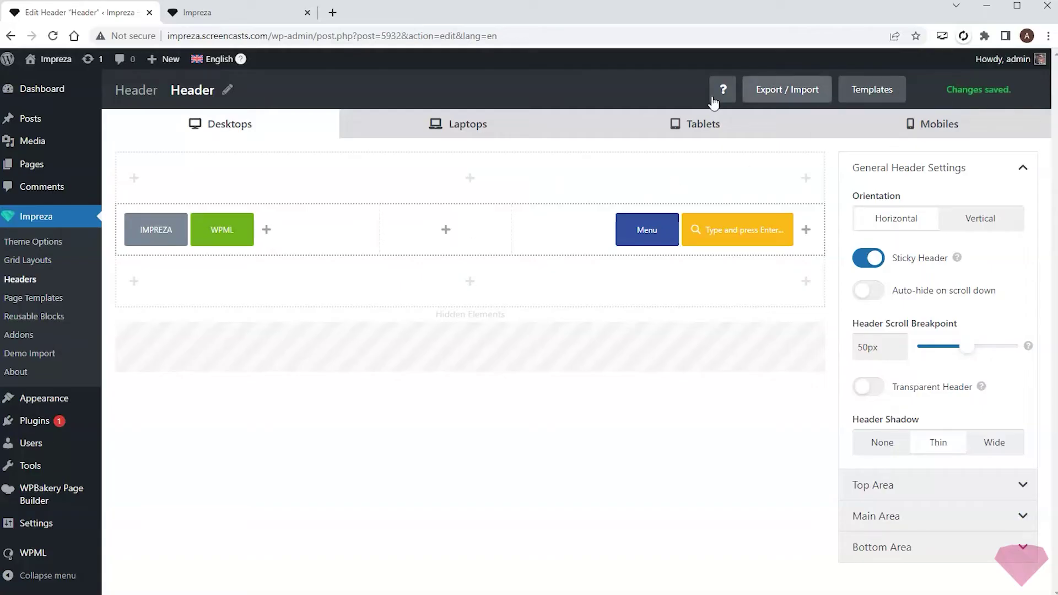
Step: Switch the live site to Deutsch via the language switcher, then return to Translation Management
click(214, 13)
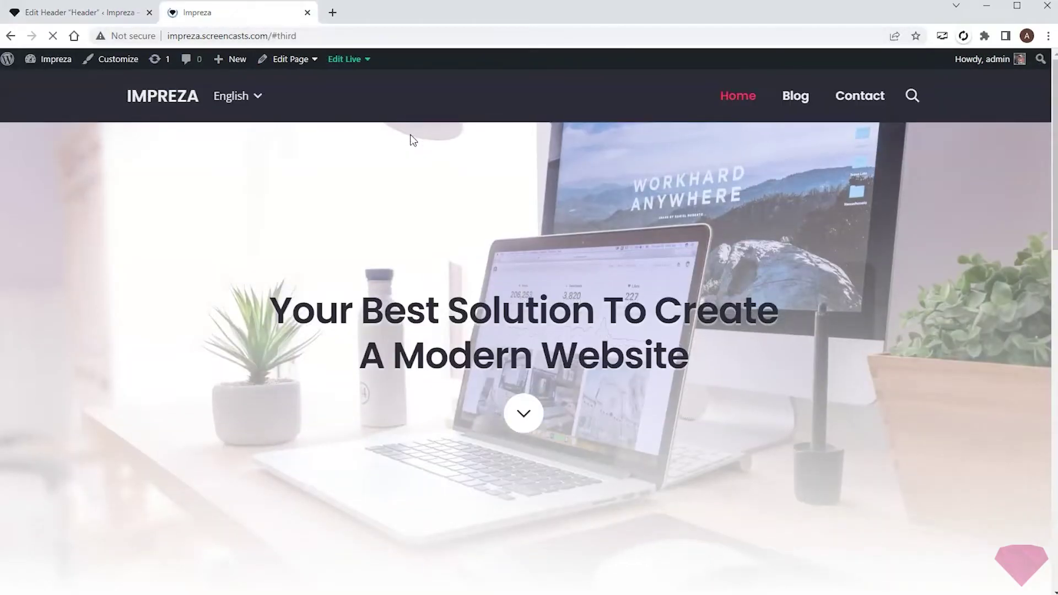
mouse_move(251, 99)
click(257, 118)
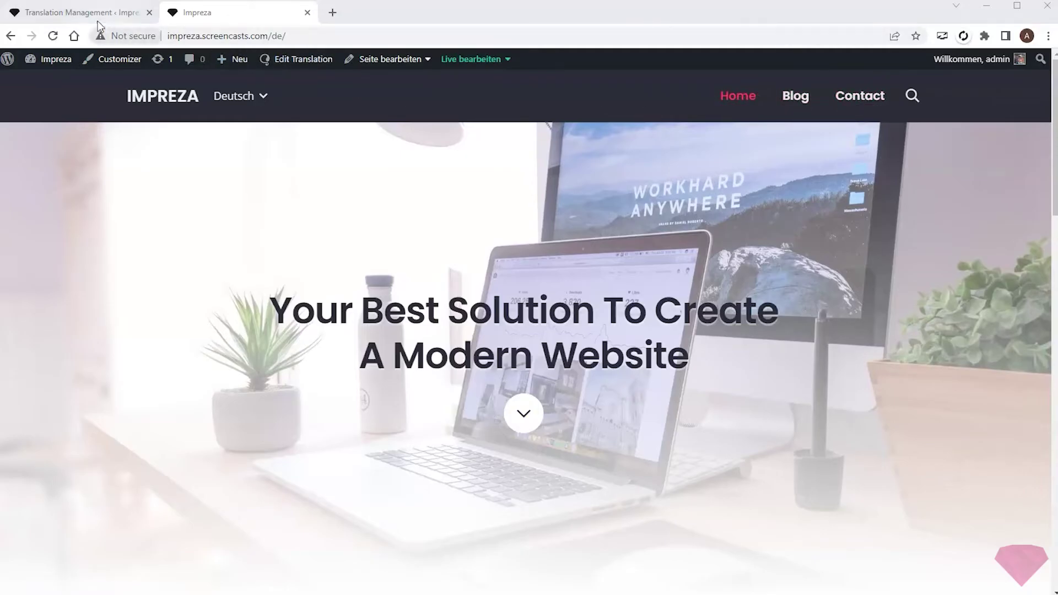
click(75, 9)
Step: Show only the German pages and retitle the German Home page to Startseite
click(33, 164)
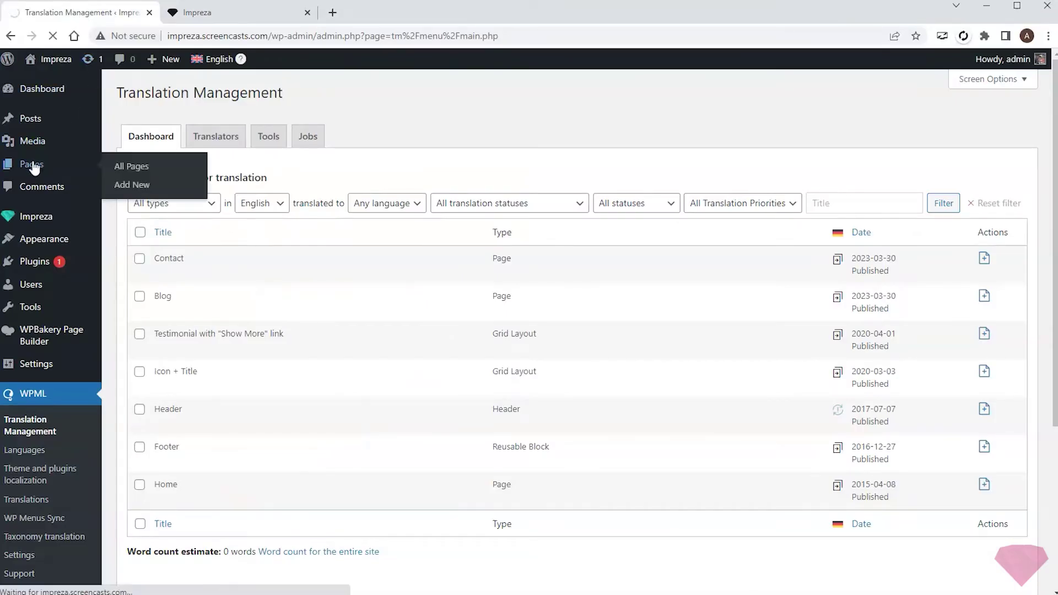
mouse_move(215, 59)
click(219, 84)
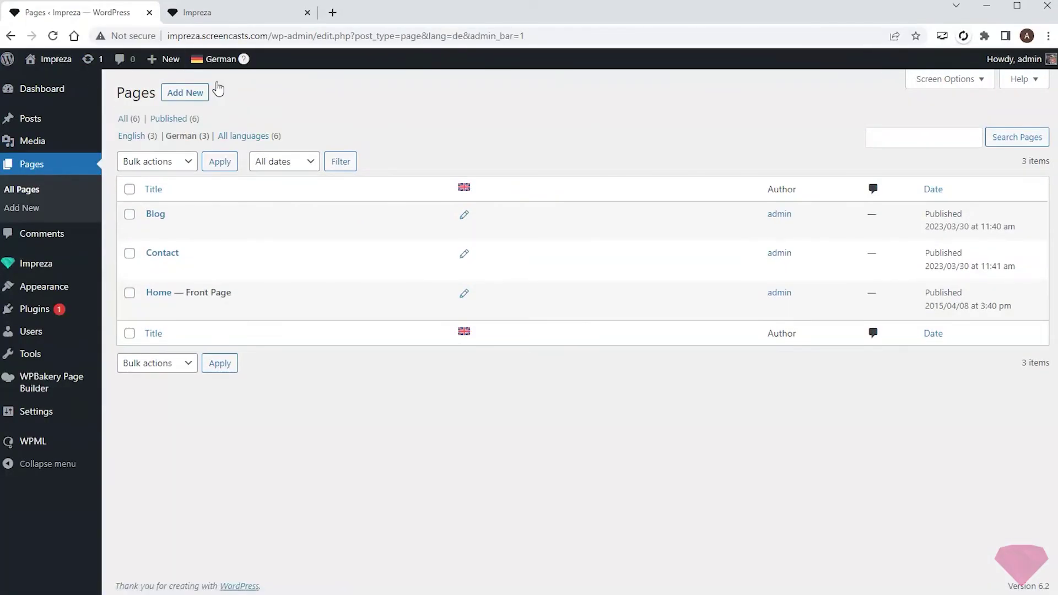
click(188, 305)
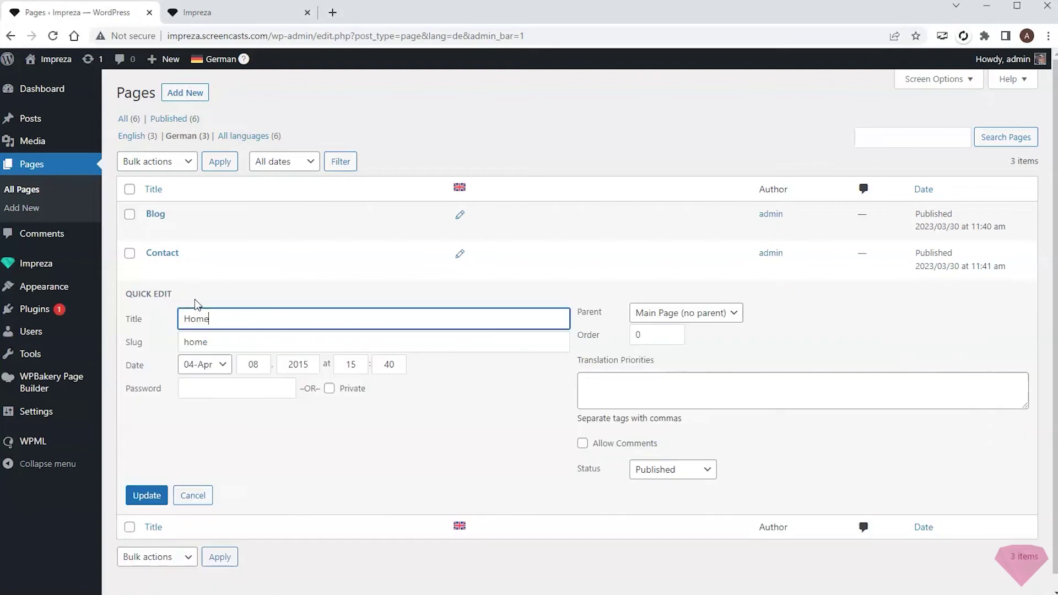
double_click(228, 319)
text(Startseite)
click(146, 496)
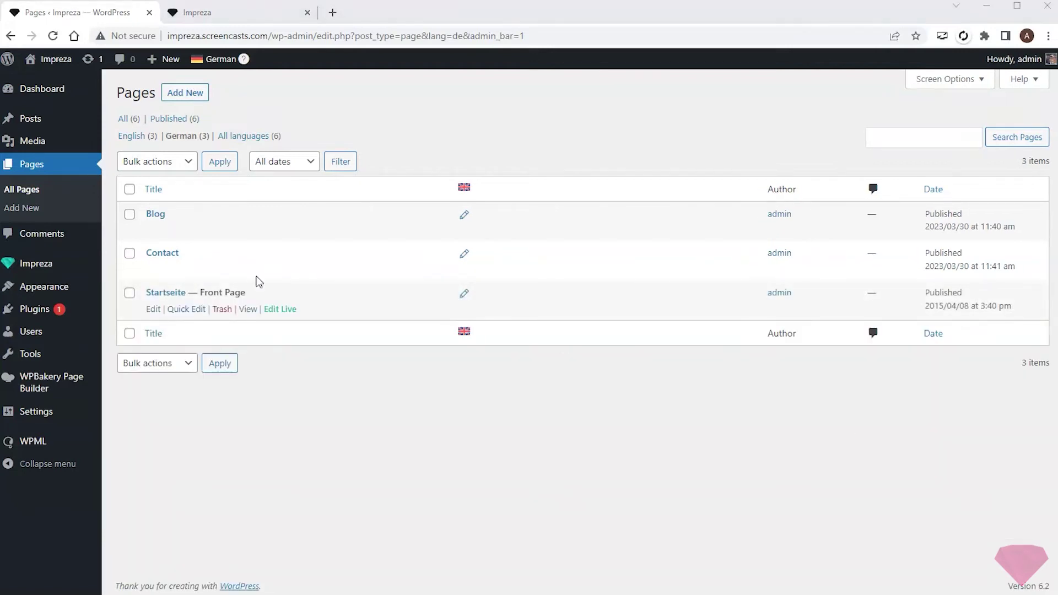
Step: Retitle the German Contact page to Kontakt
click(185, 269)
double_click(199, 279)
text(Kontakt)
click(141, 457)
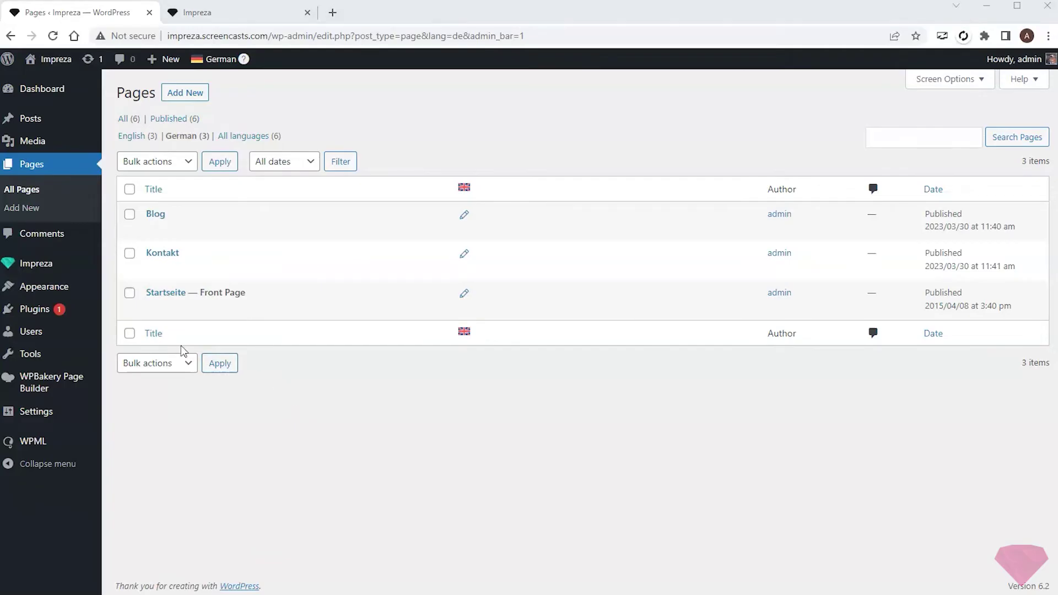
mouse_move(32, 293)
click(130, 346)
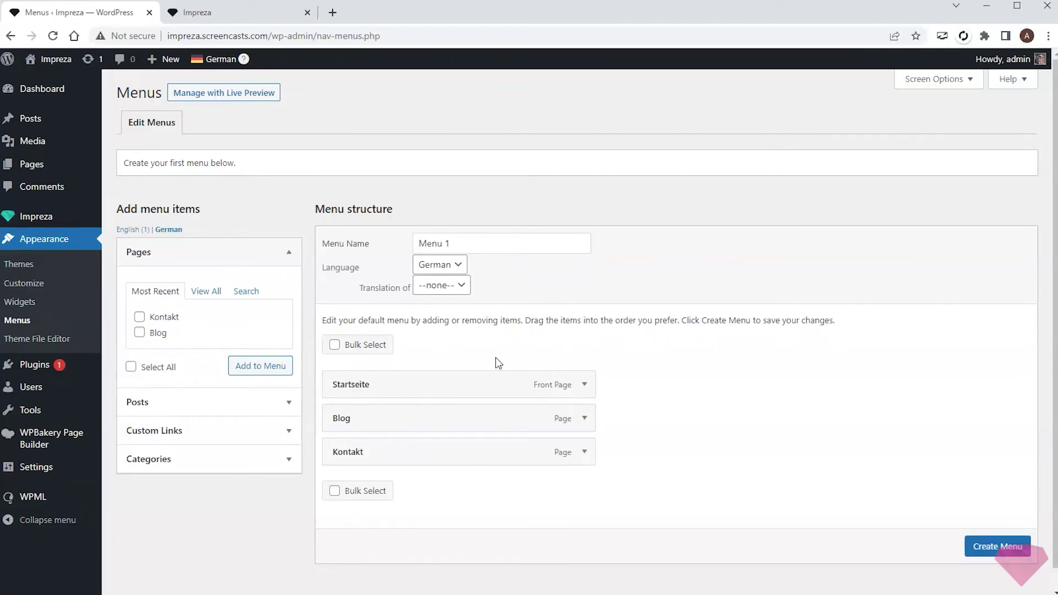
Step: Create Menu-de as the German translation of Menu
click(470, 293)
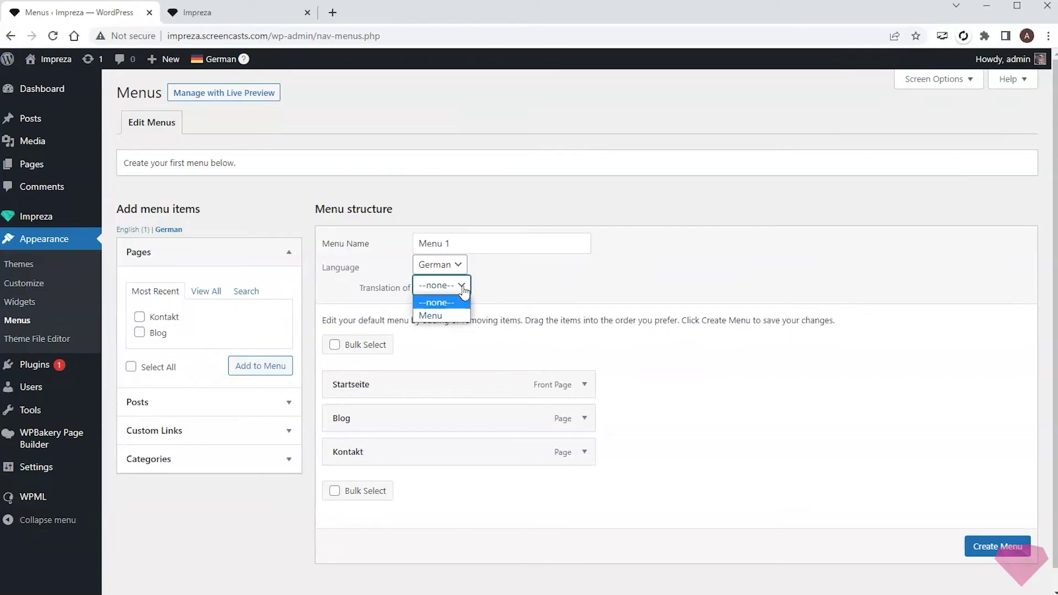
click(435, 315)
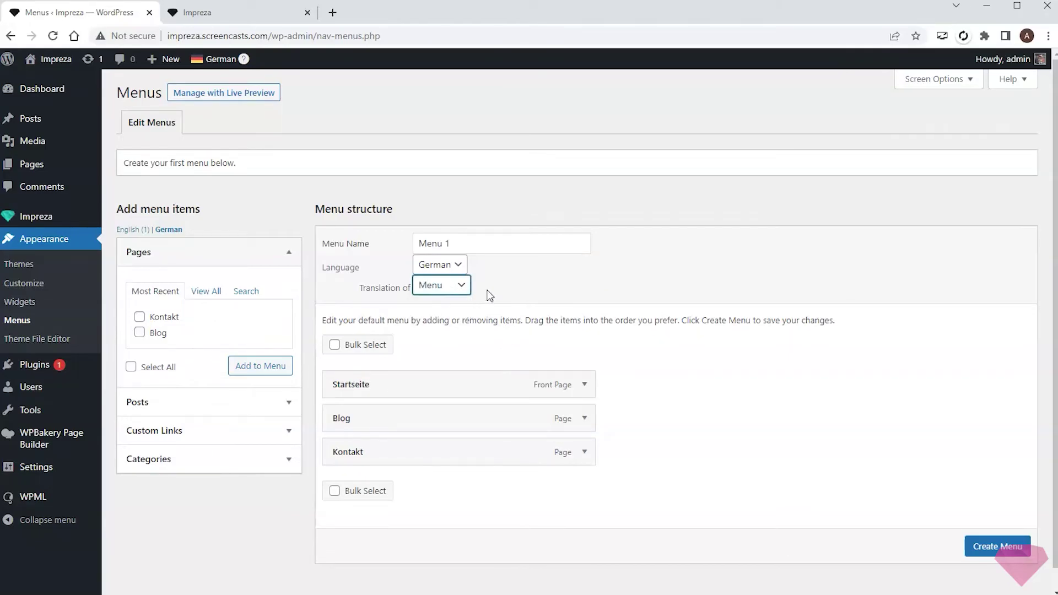
click(460, 244)
click(1009, 547)
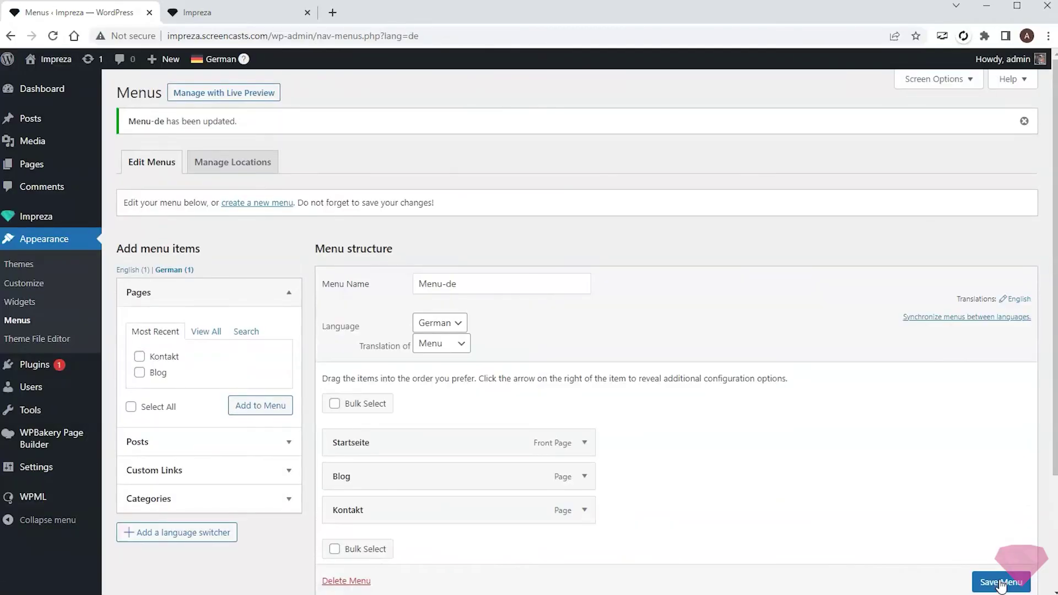
Step: Reload the live site and switch it to Deutsch to show the Startseite homepage
click(263, 21)
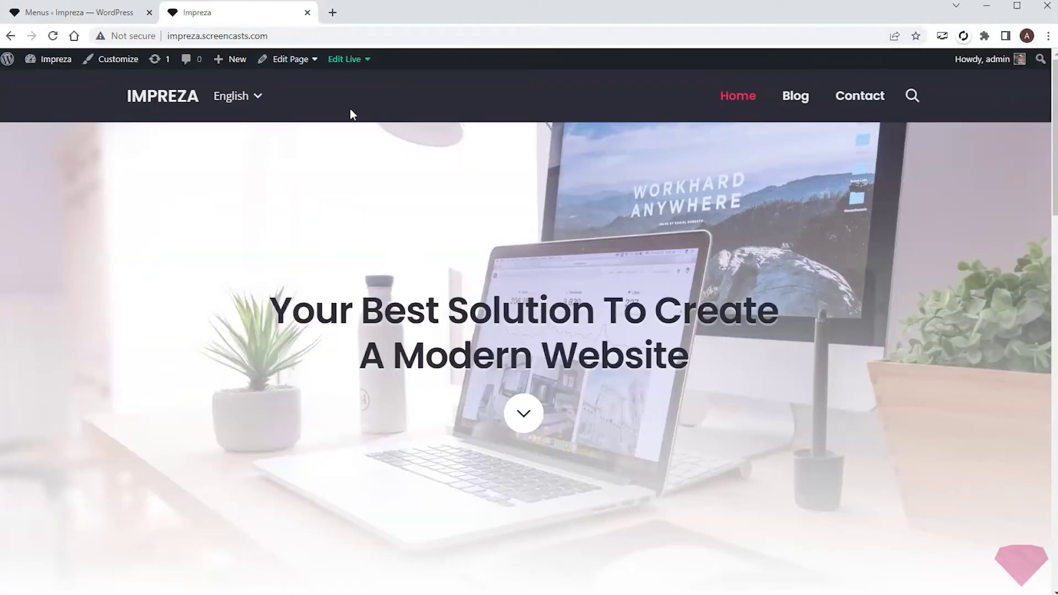
key(F5)
mouse_move(256, 99)
click(256, 118)
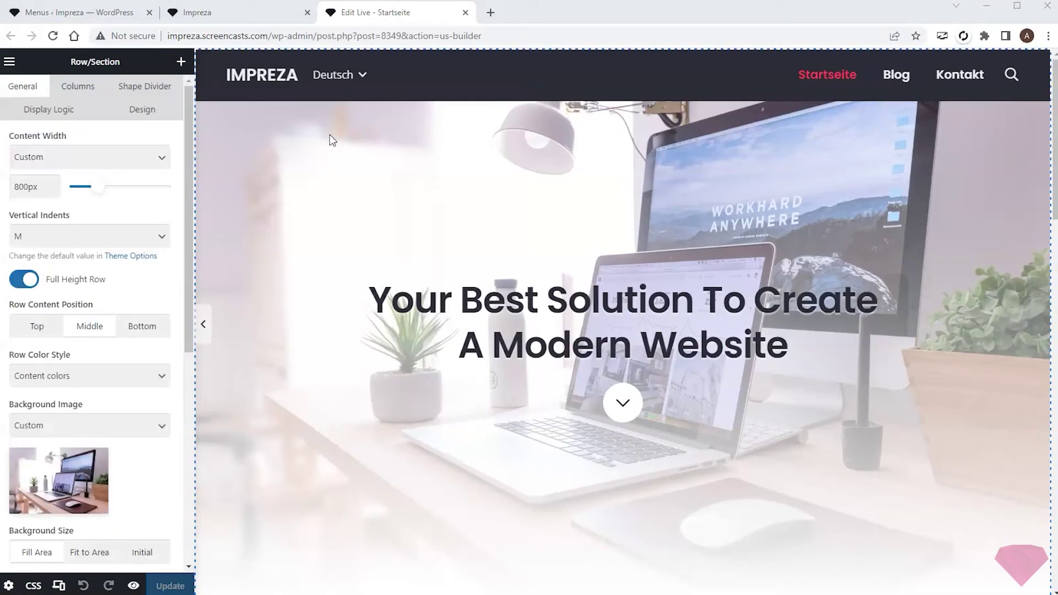
Step: Replace the homepage hero heading with its German version
click(521, 302)
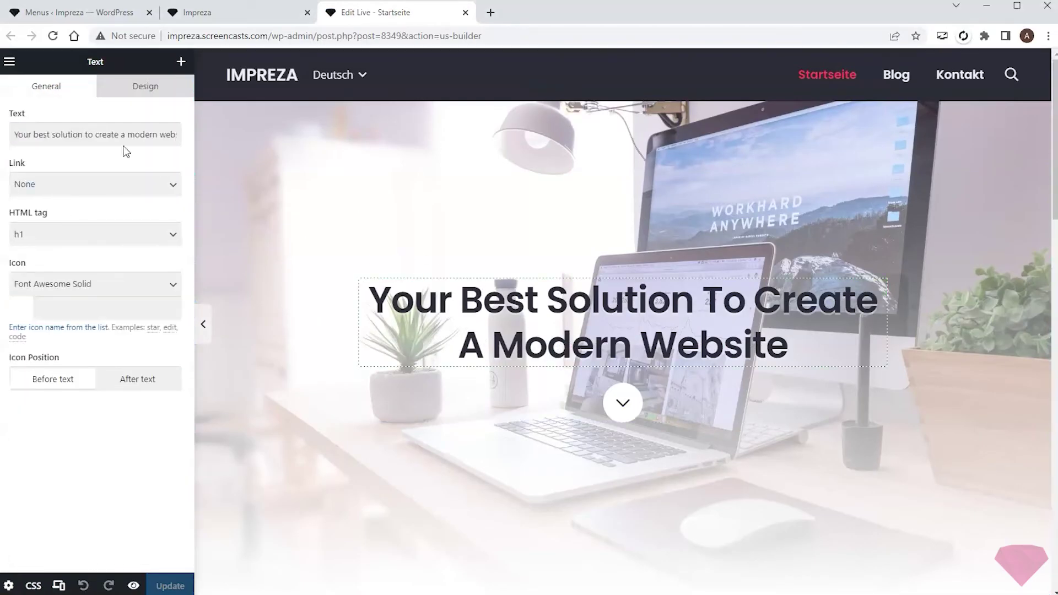
click(101, 138)
key(ctrl+a)
text(Ihre beste Lösung für die Erstellung einer modernen Website)
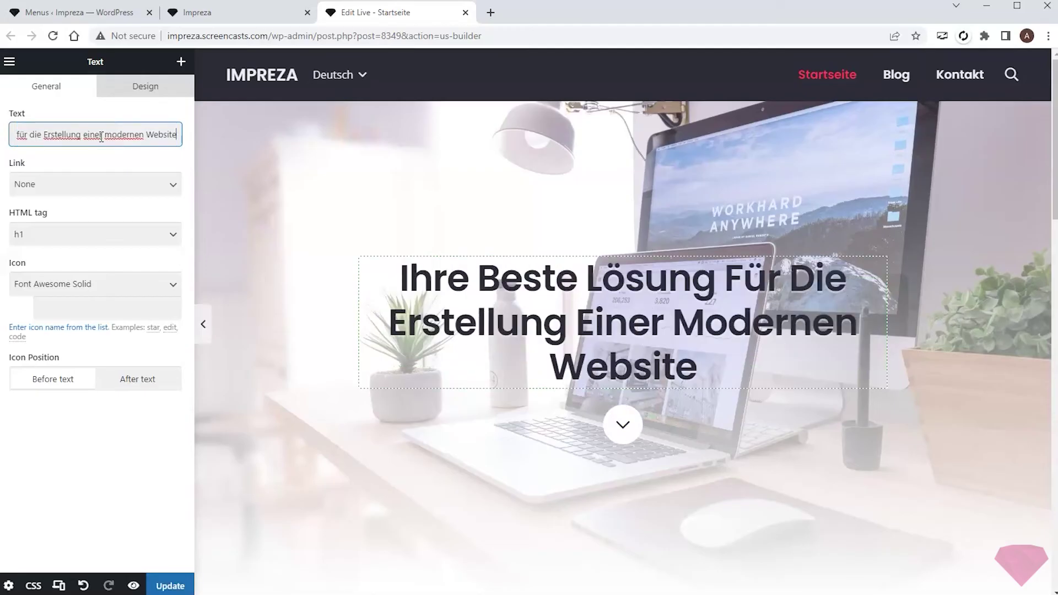
scroll(524, 178, down, 8)
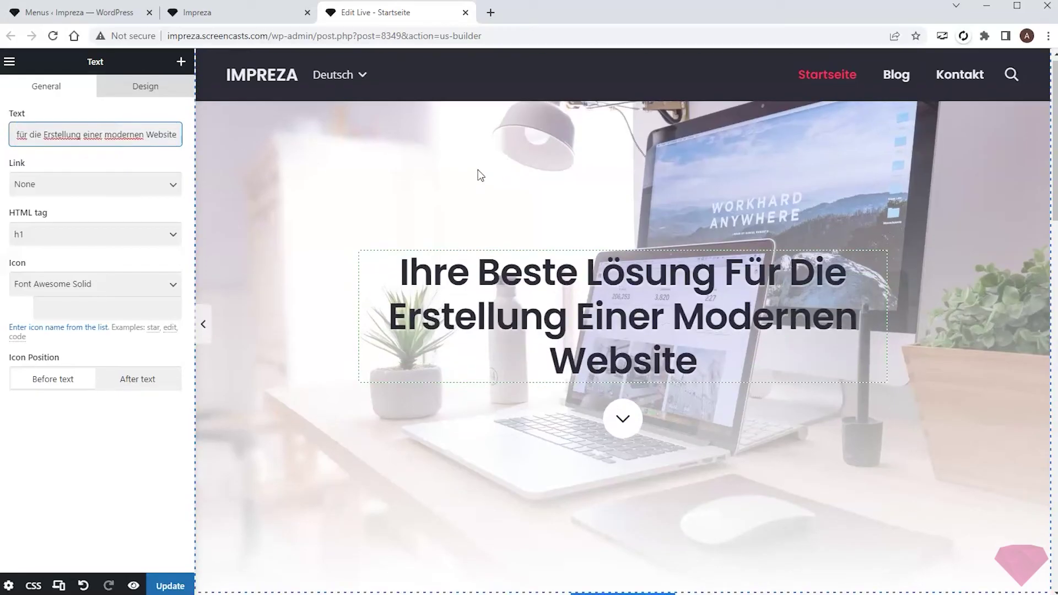
scroll(474, 169, down, 2)
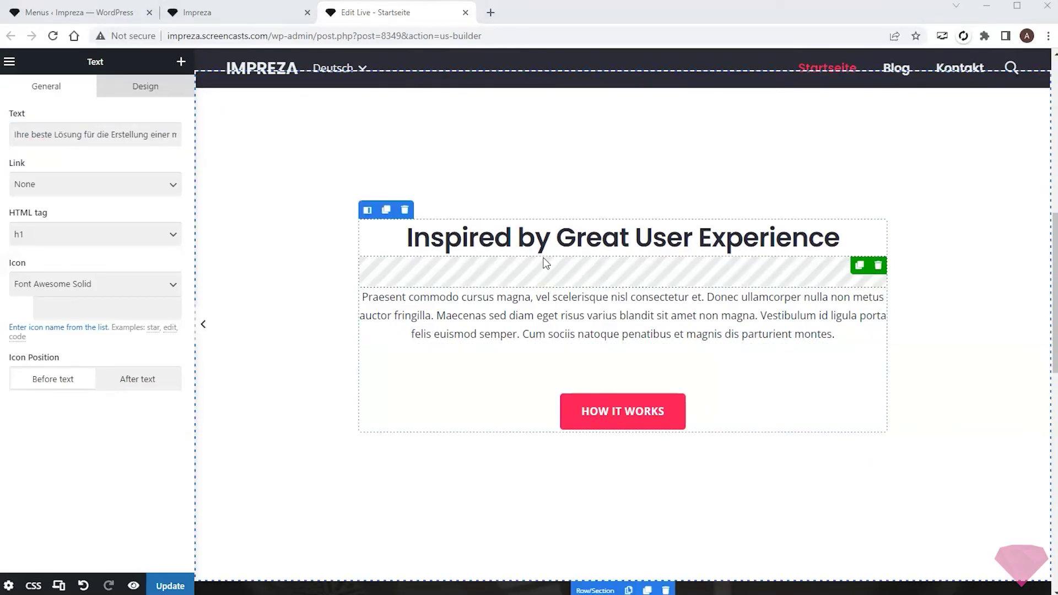
Step: Change the heading to 'Inspiriert von großer Benutzererfahrung' and translate the HOW IT WORKS button label
click(639, 242)
click(102, 257)
key(ctrl+a)
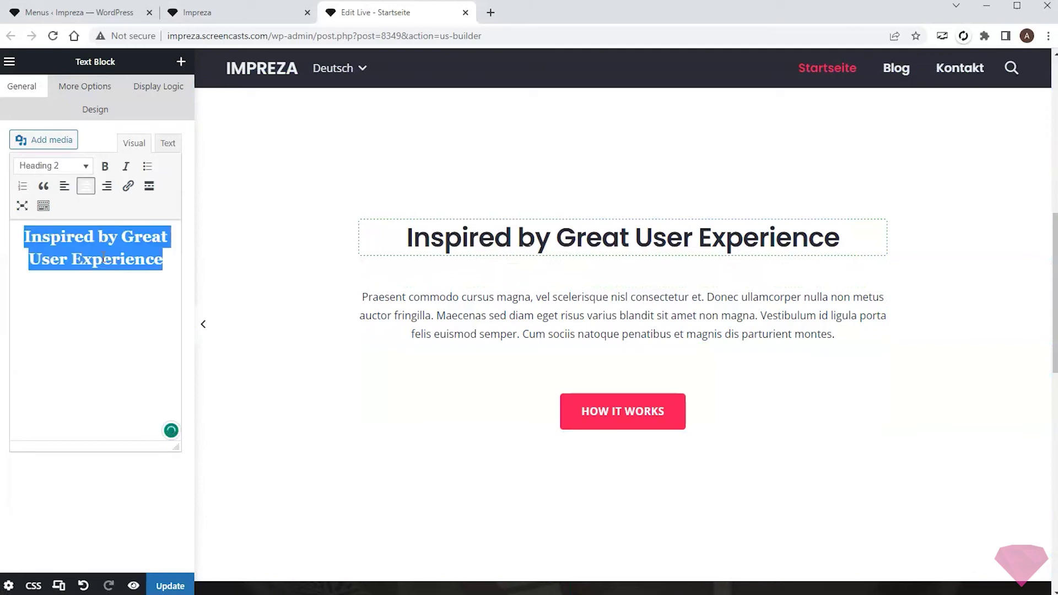
text(Inspiriert von großer Benutzererfahrung)
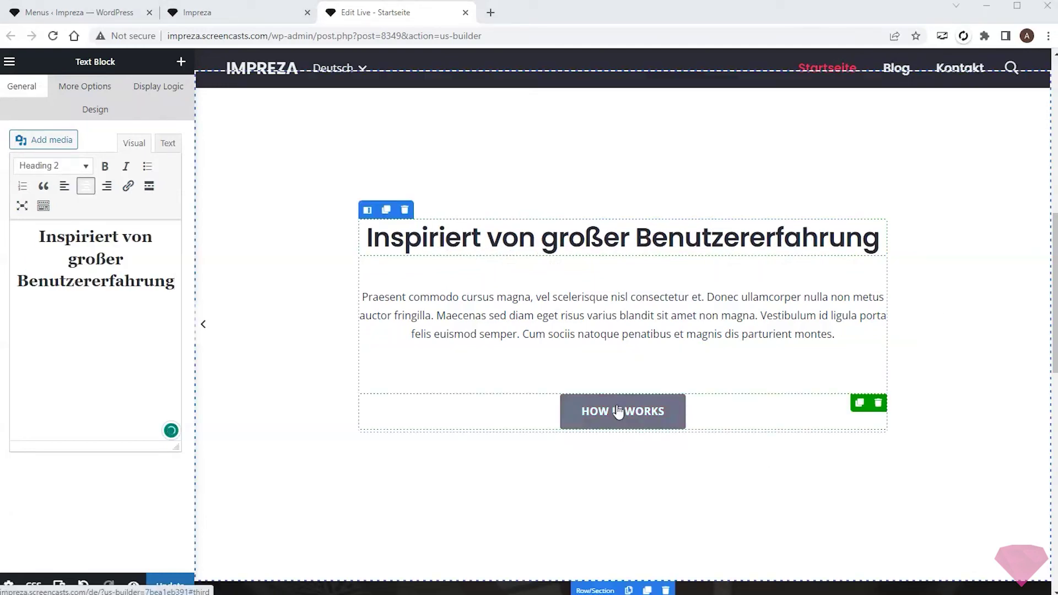
click(634, 400)
triple_click(90, 138)
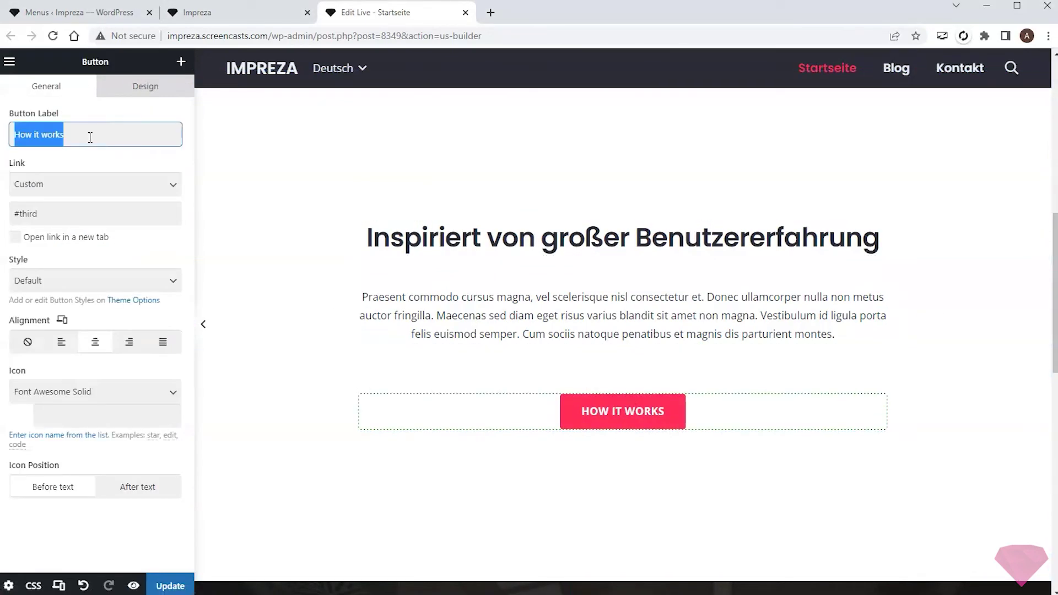
text(Wie es funktioniert)
scroll(570, 233, down, 8)
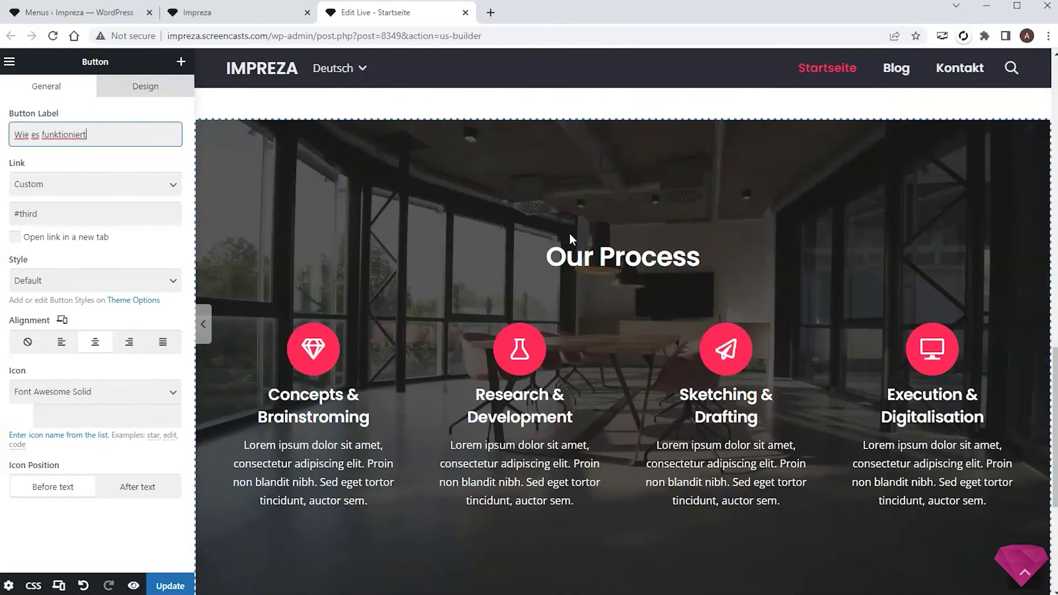
Step: Change the Our Process heading to 'Unser Arbeitsprozess'
click(593, 257)
triple_click(100, 237)
text(Unser Arbeitsprozess)
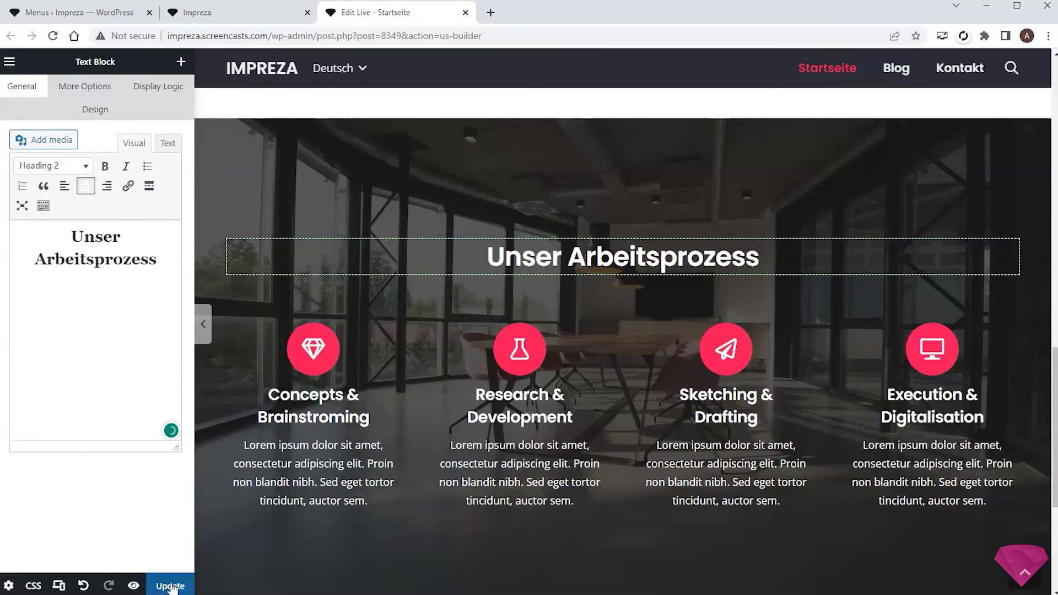
Step: Save the translated German homepage and open the footer editor in a new tab
click(171, 586)
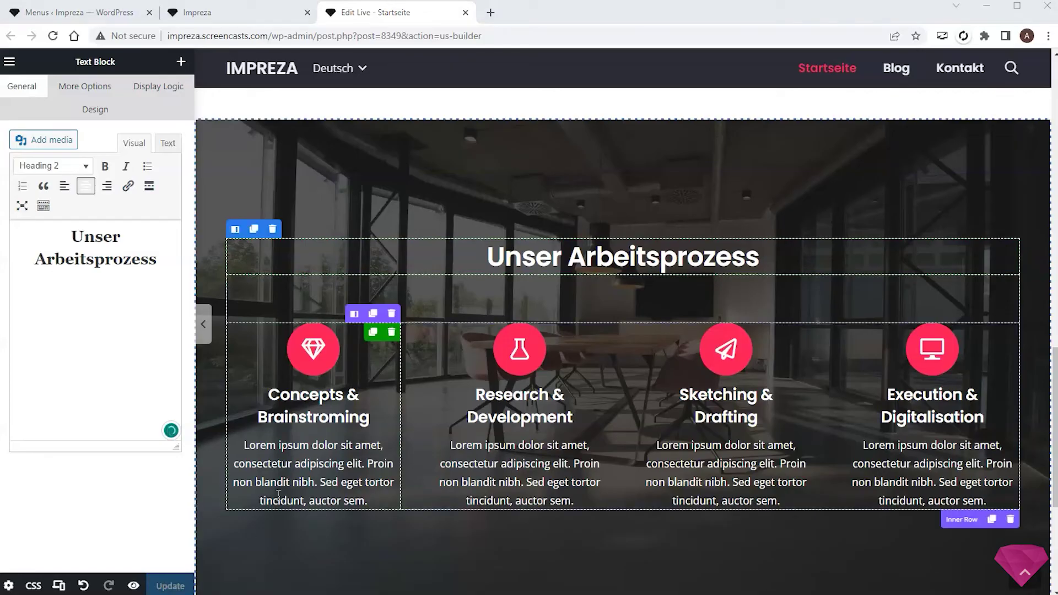
scroll(432, 349, down, 5)
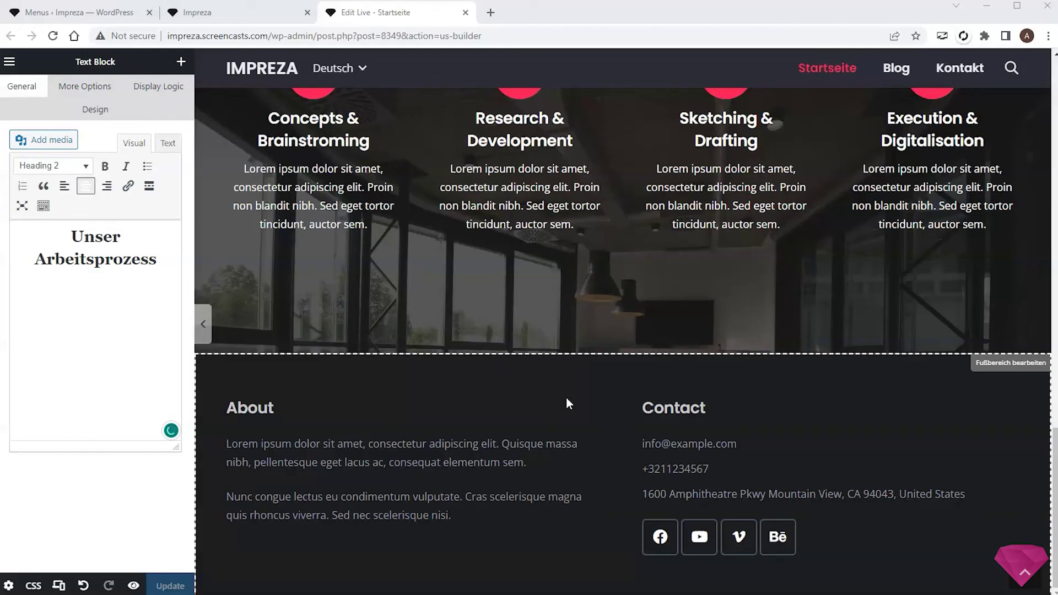
right_click(1023, 368)
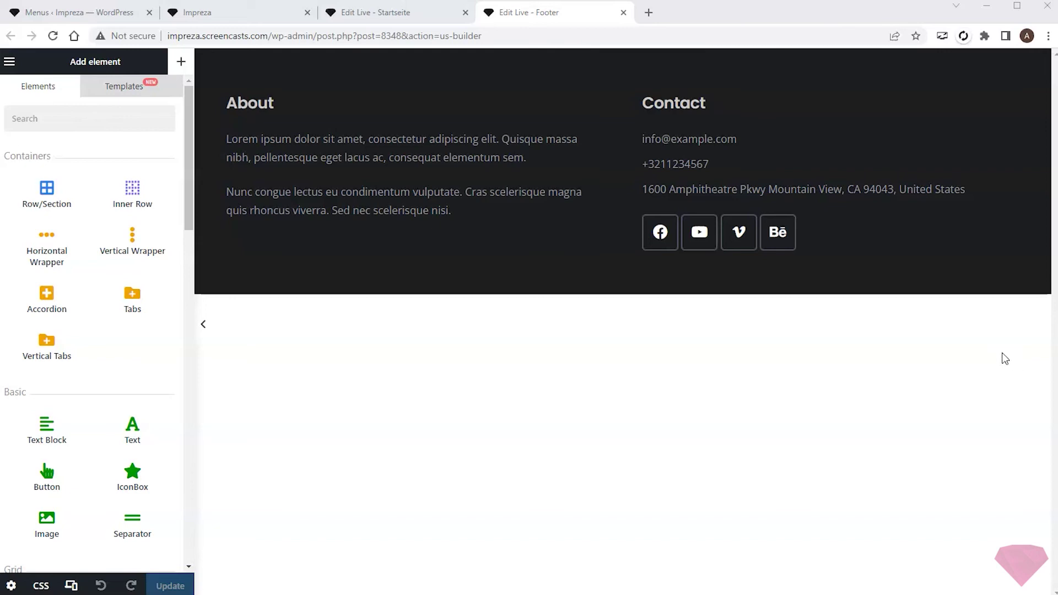
Step: Rename the footer headings About and Contact to 'Über uns' and 'Kontakt' and save
click(251, 102)
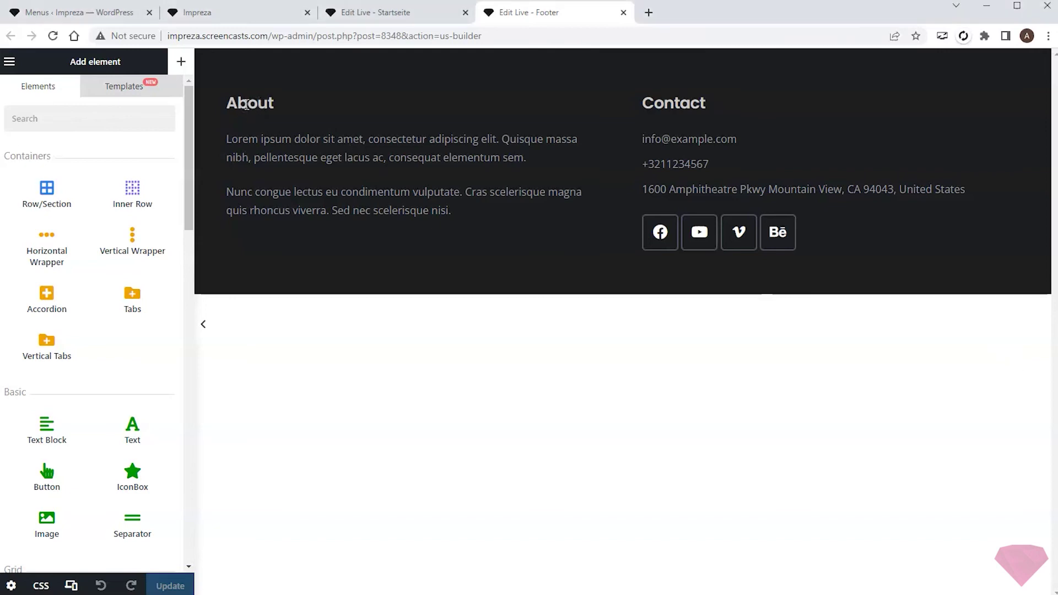
click(247, 103)
double_click(59, 134)
text(Über uns)
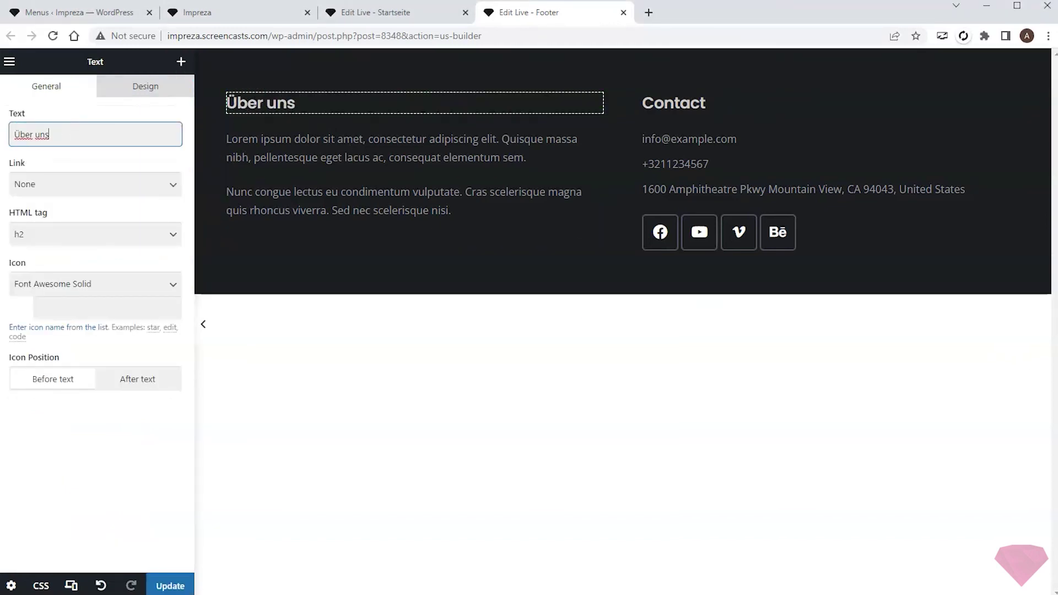
click(682, 103)
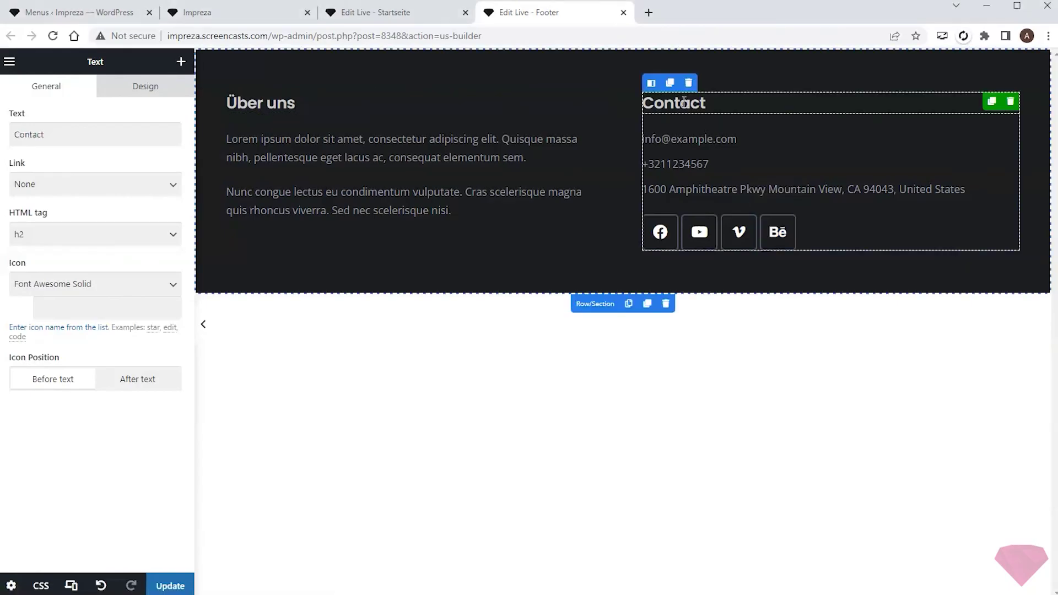
double_click(68, 132)
text(Kontakt)
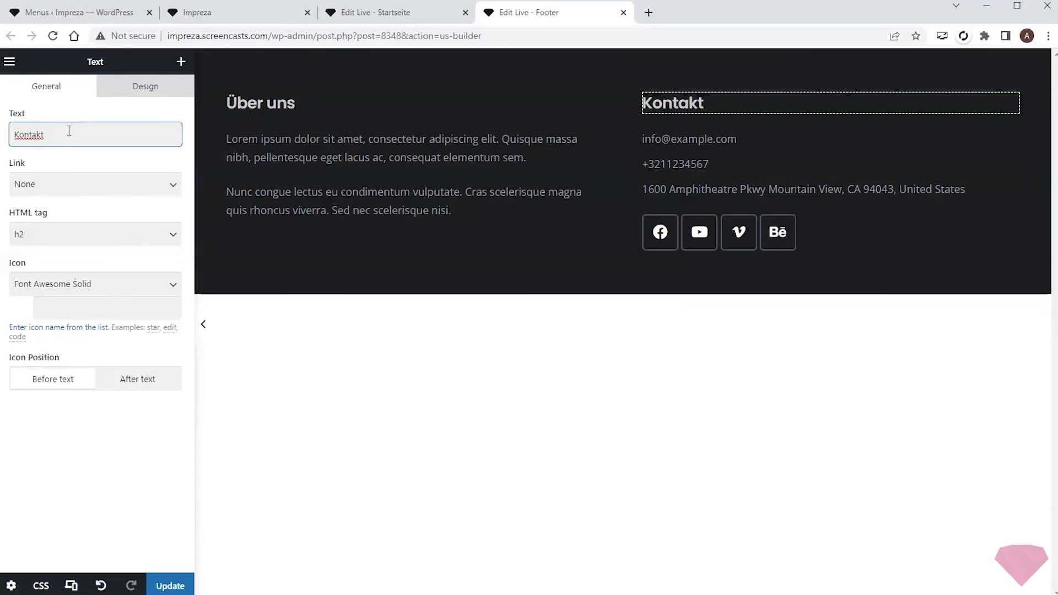
click(167, 587)
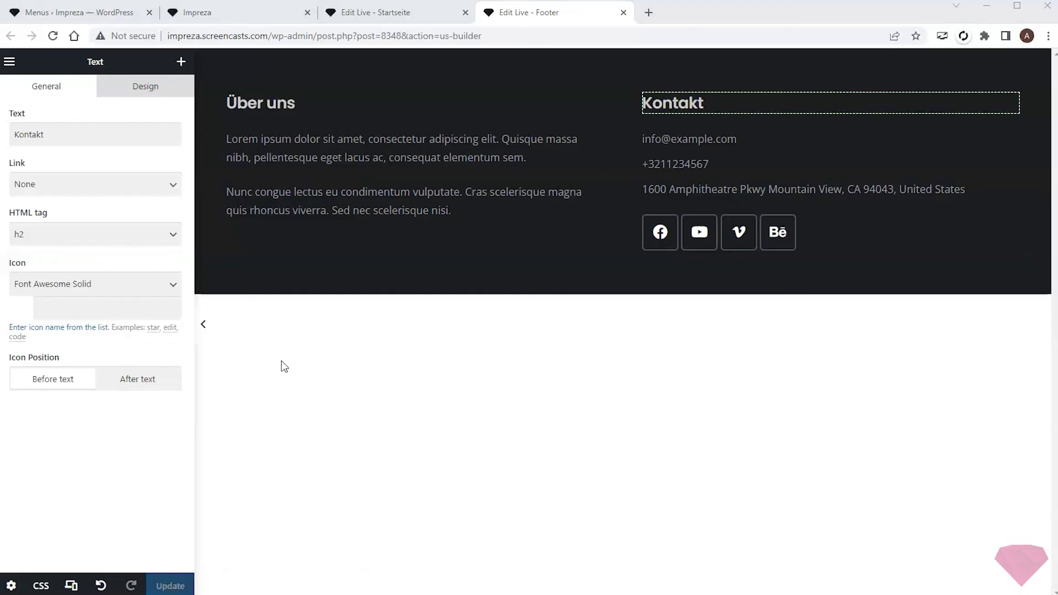
Step: Reload the live homepage, switch to English and back to Deutsch, and check the German content
click(230, 15)
key(F5)
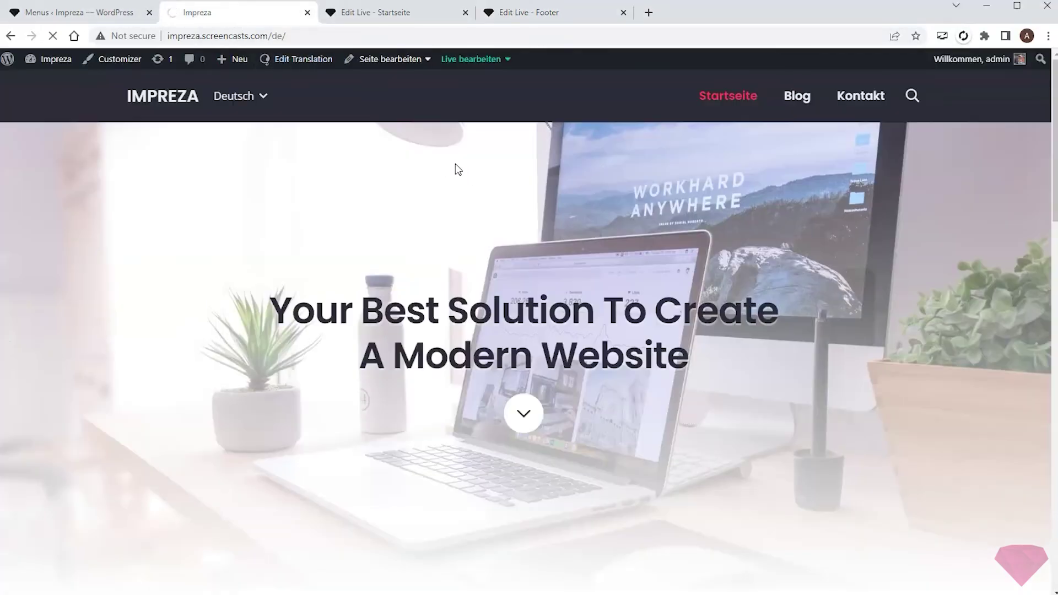
mouse_move(242, 98)
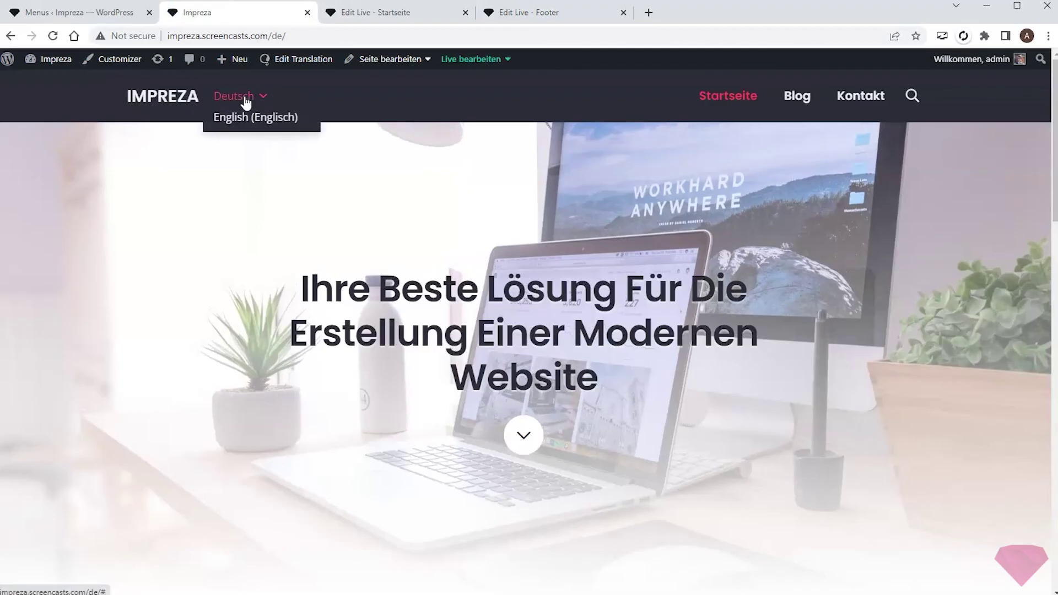
click(250, 124)
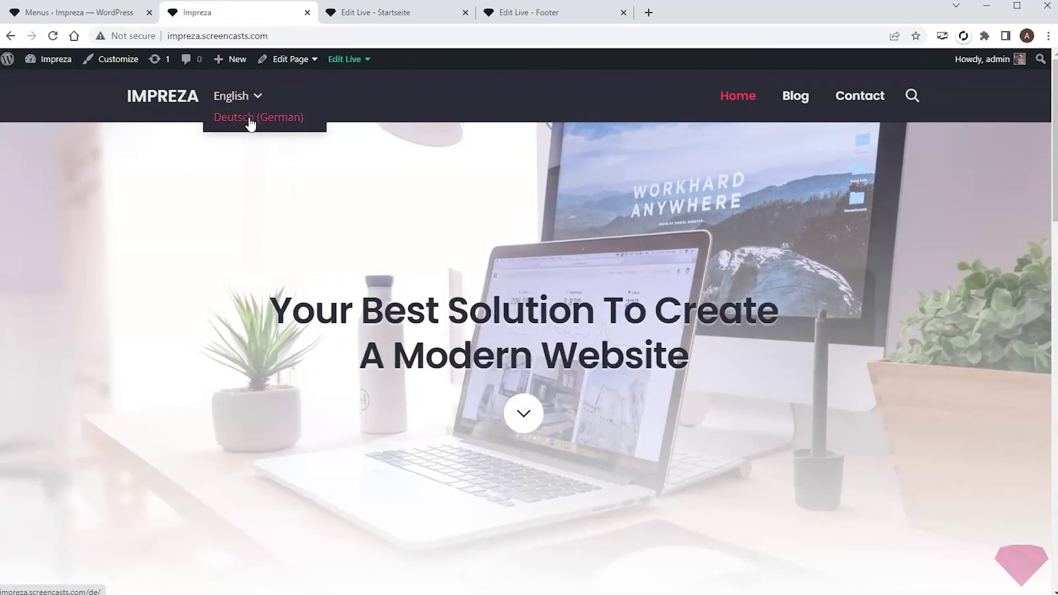
click(250, 121)
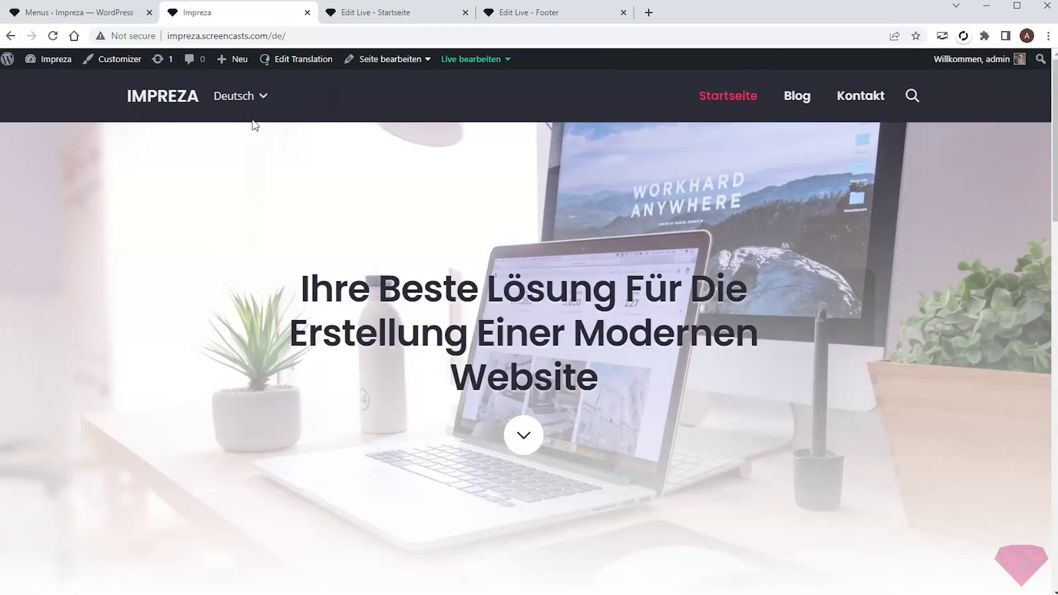
scroll(580, 205, down, 8)
scroll(587, 187, down, 12)
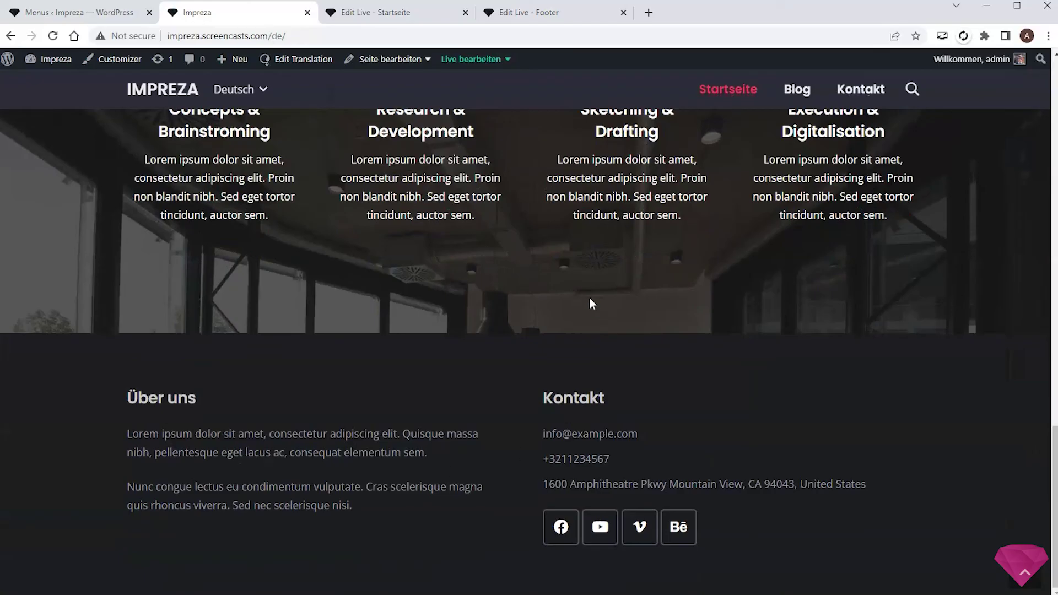
scroll(548, 249, up, 20)
scroll(528, 217, up, 2)
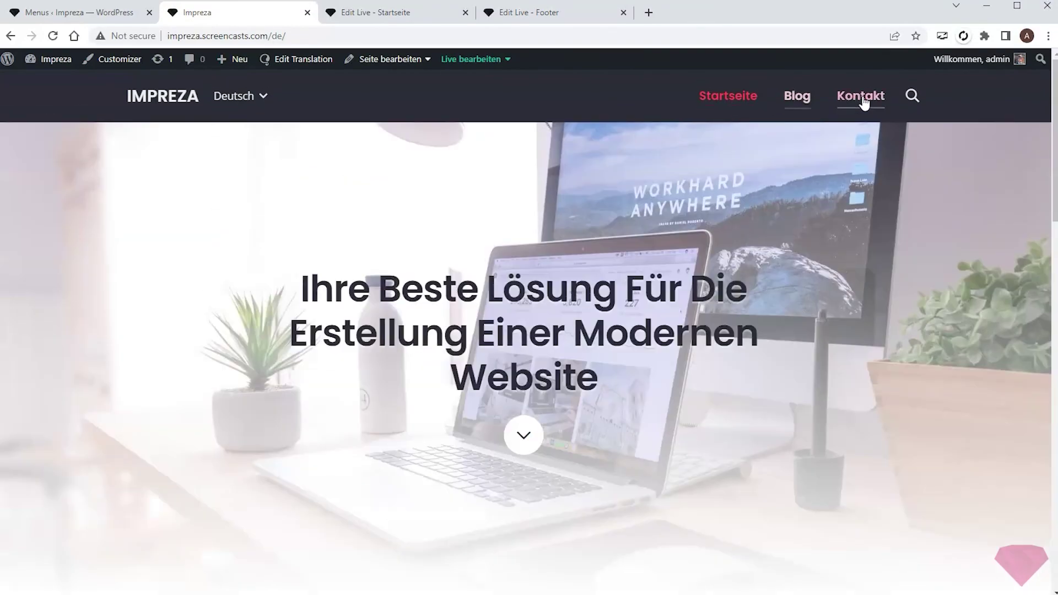